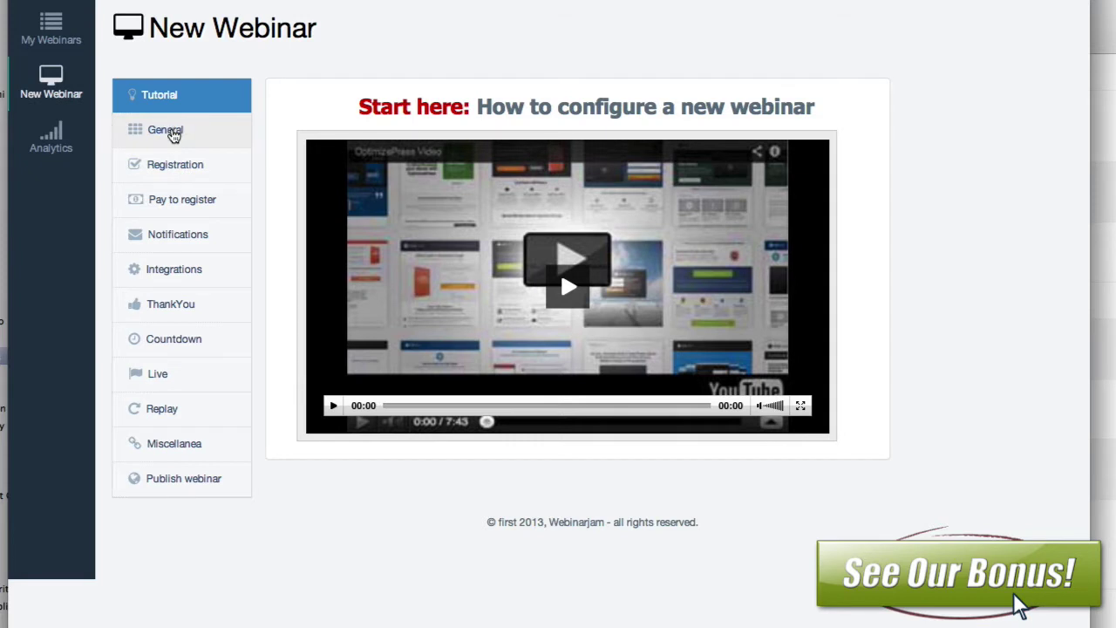
Step: Name and title the webinar 'Webinar1', describe it as 'Webinar 1 is awesome', and schedule it for later
click(174, 134)
click(345, 250)
text(Webinar1)
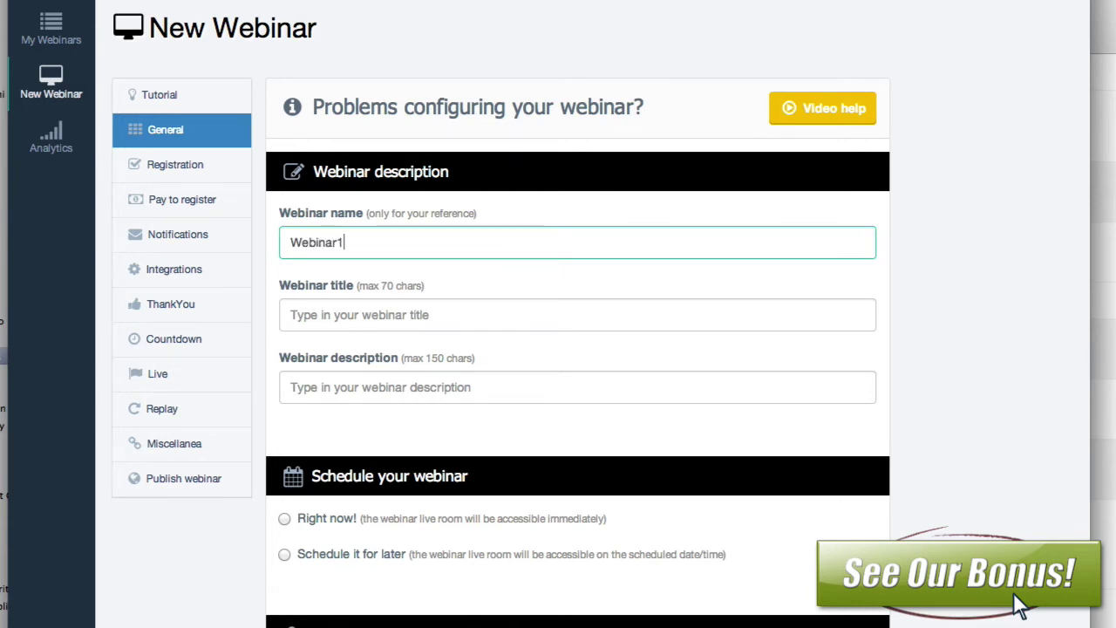
key(Tab)
text(Webinar1)
key(Tab)
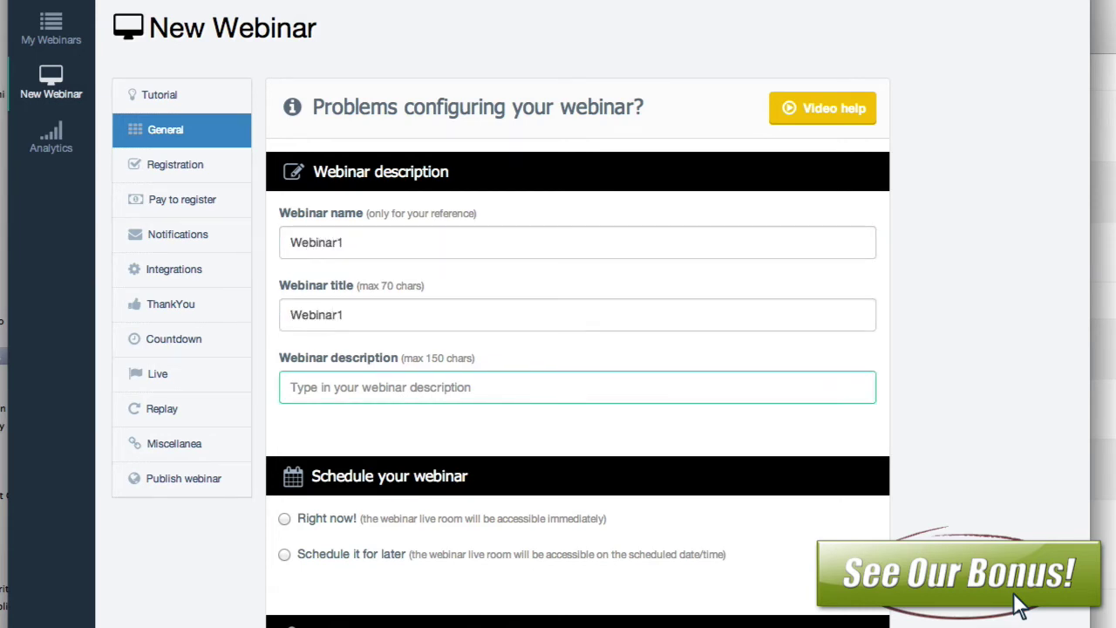
text(Webinar 1 i)
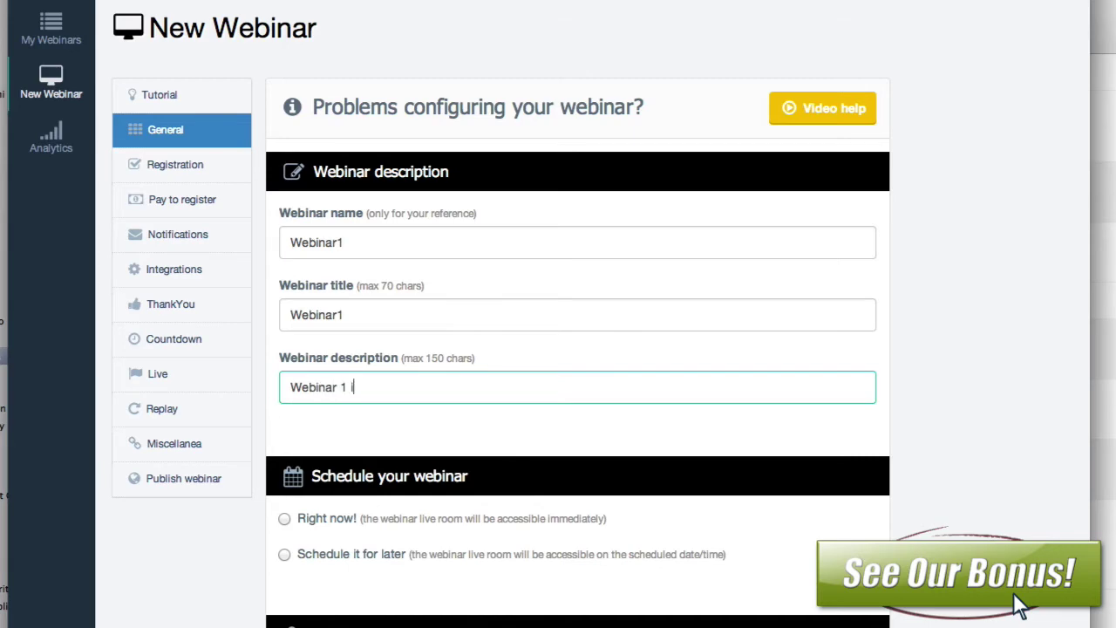
text(s awesome)
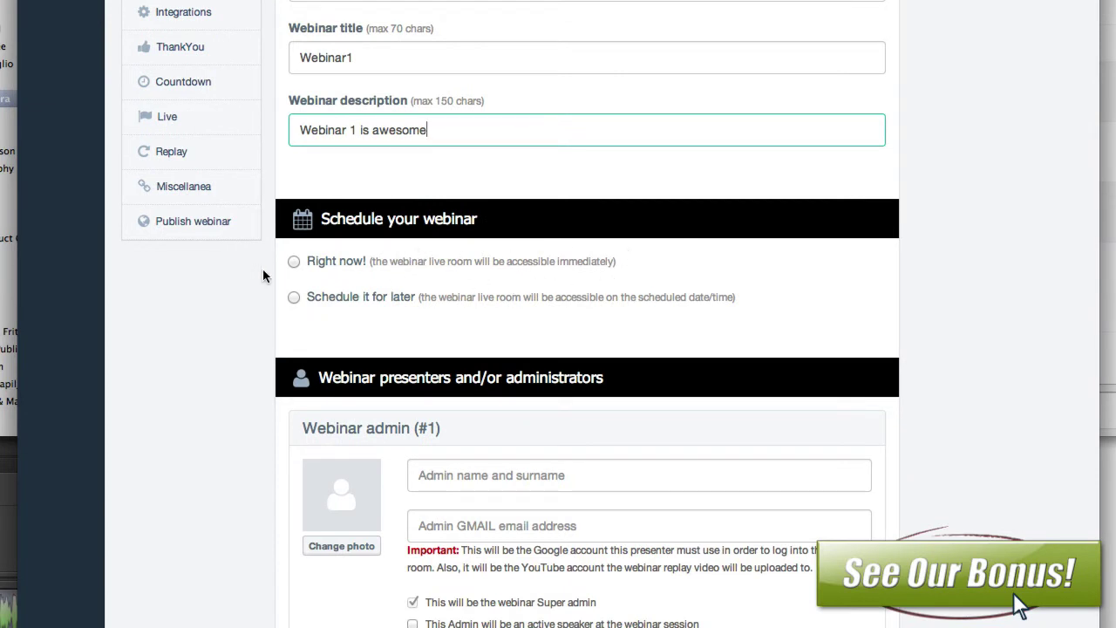
click(295, 298)
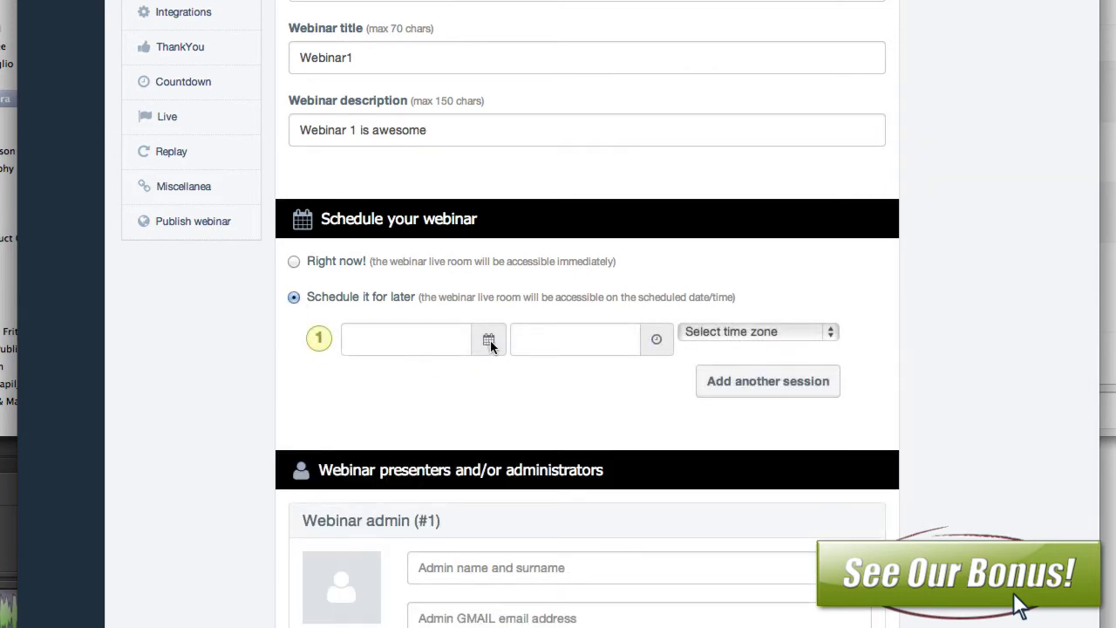
Step: Set the session to 2014-03-13 at 21:26 in the (GMT-8) Pacific Time zone
click(489, 341)
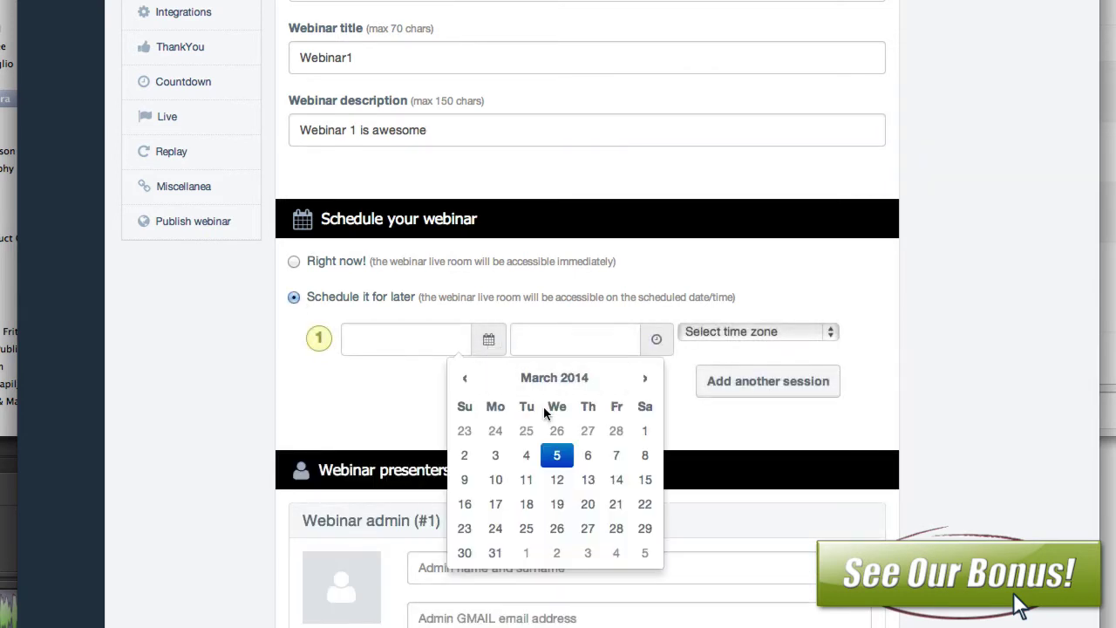
click(589, 482)
click(662, 343)
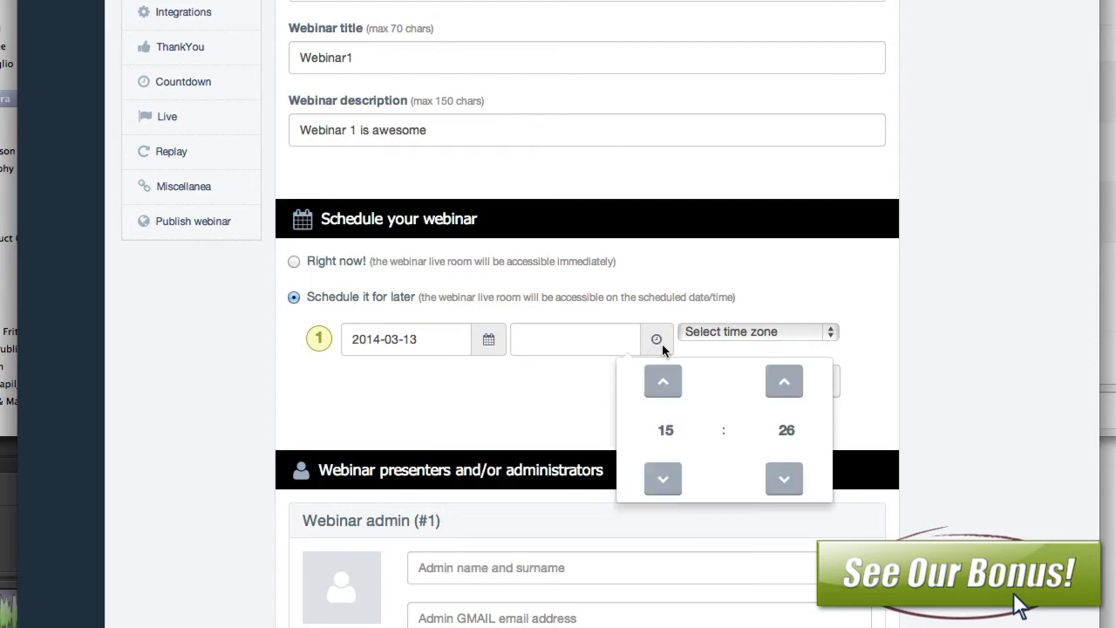
click(665, 393)
click(665, 392)
click(665, 392)
click(665, 392)
click(667, 397)
click(667, 396)
click(783, 298)
click(761, 334)
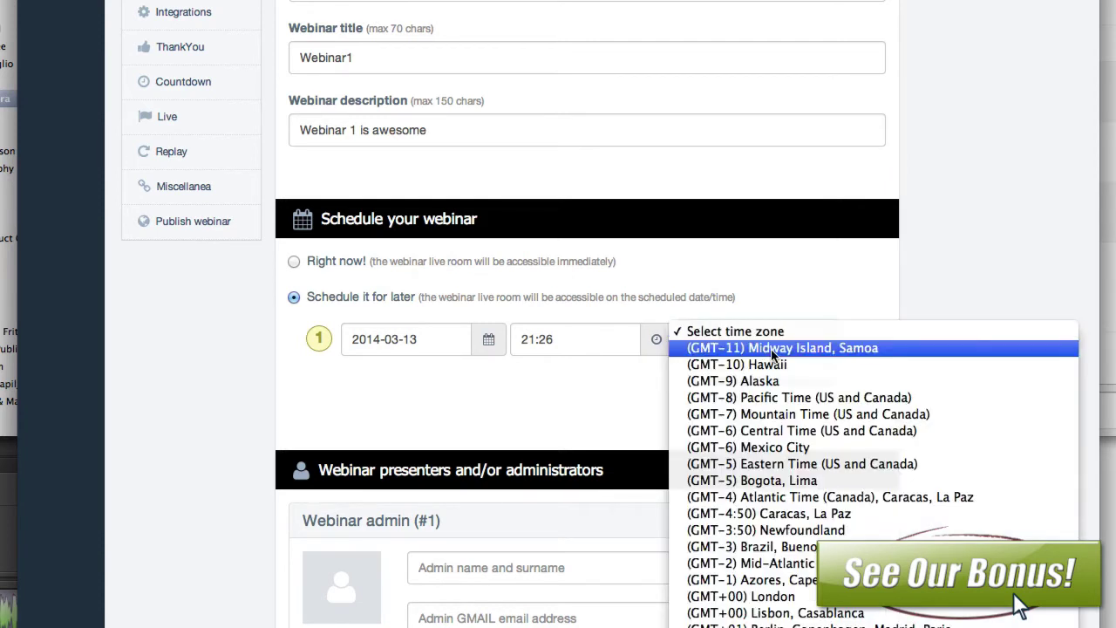
click(770, 399)
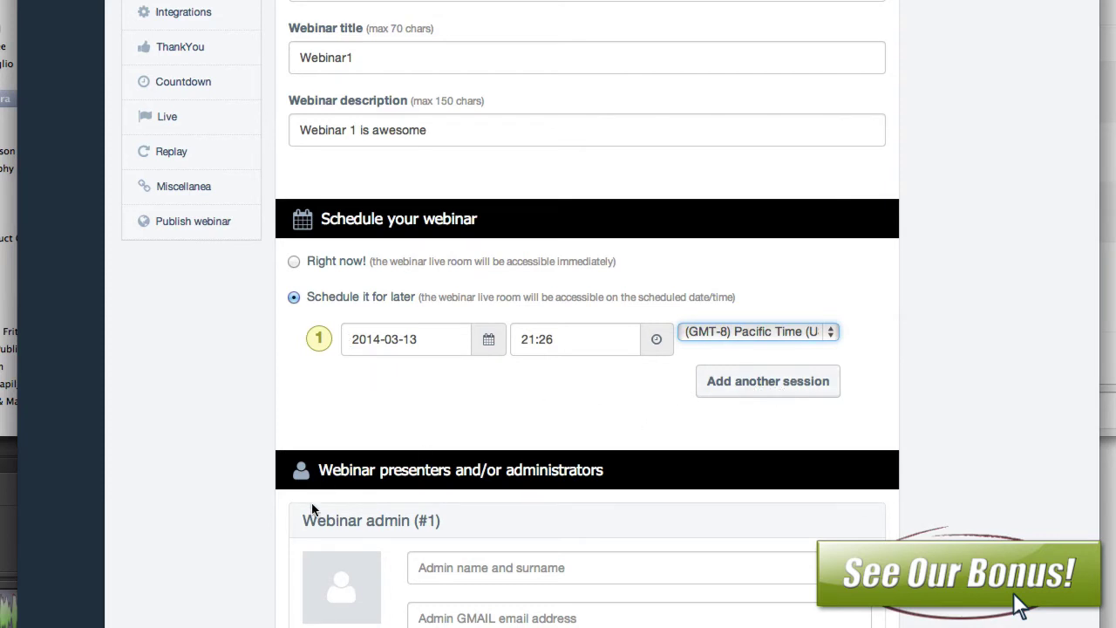
scroll(312, 502, down, 3)
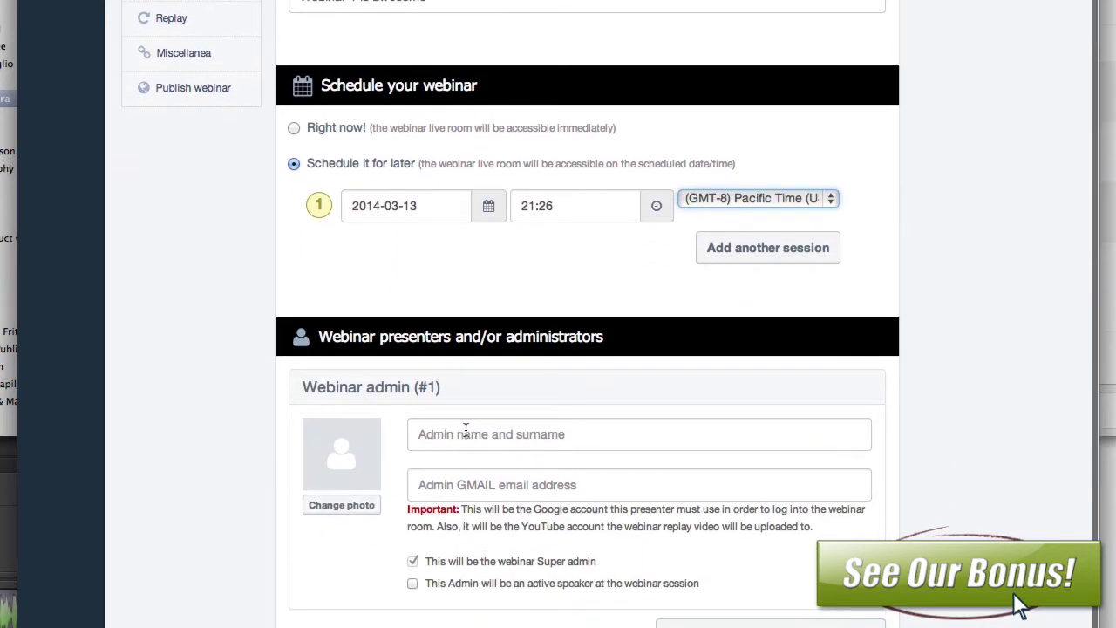
Step: Upload the admin's photo, enter their full name and Gmail address, and tick active speaker
click(366, 509)
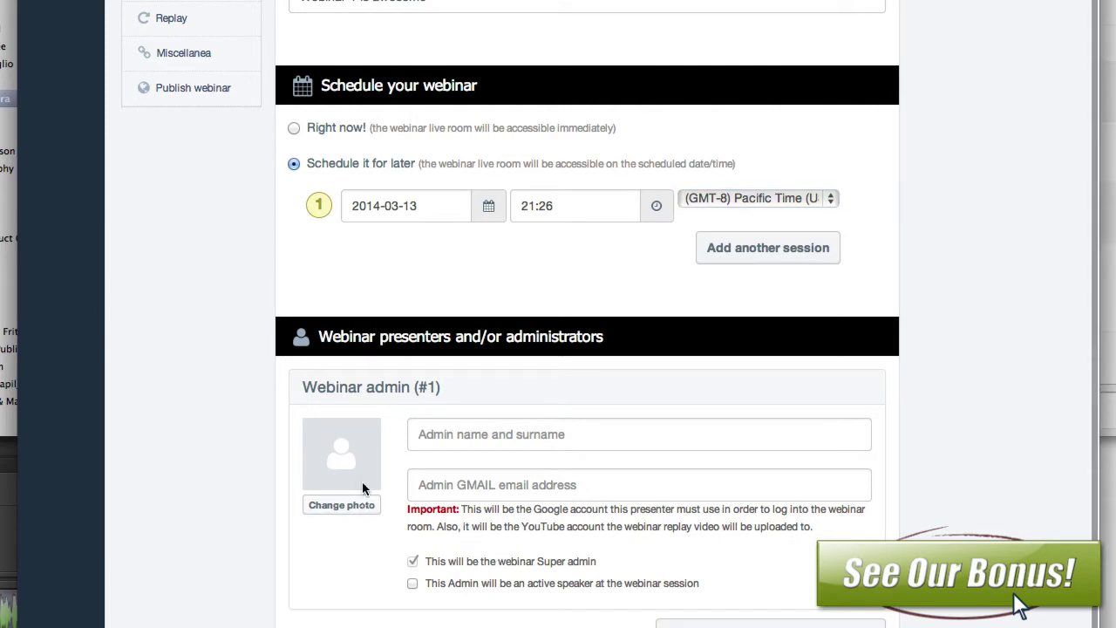
click(521, 442)
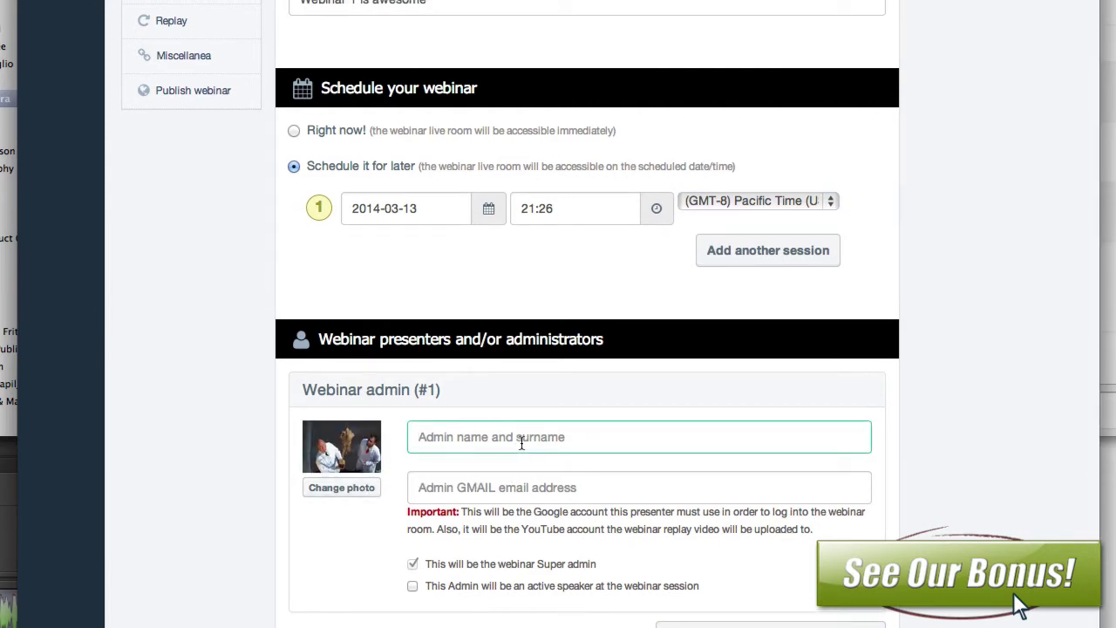
key(Tab)
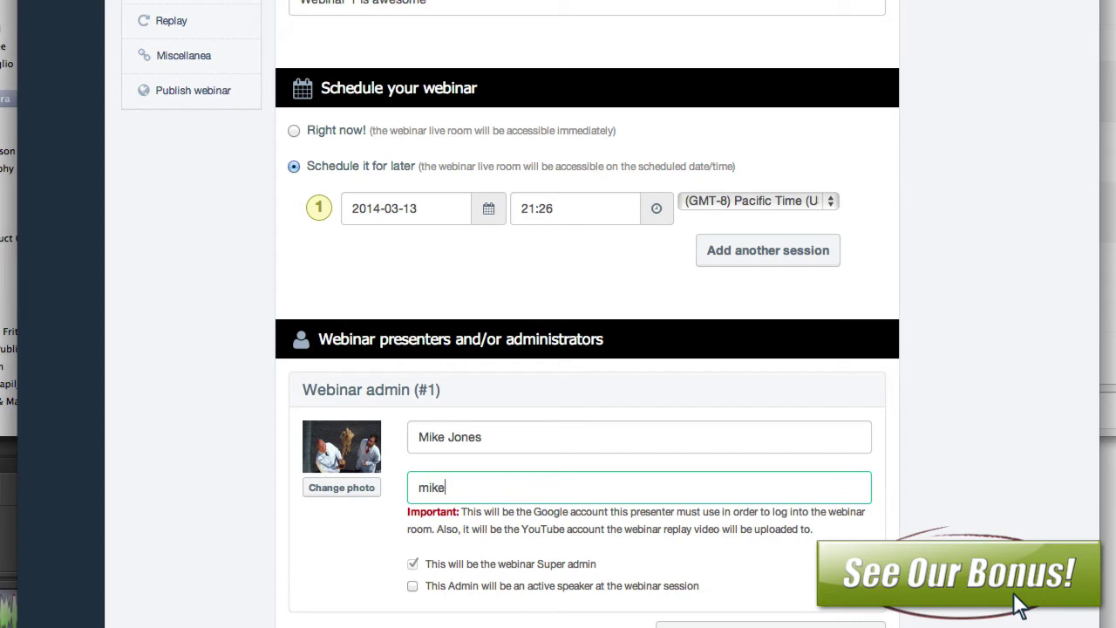
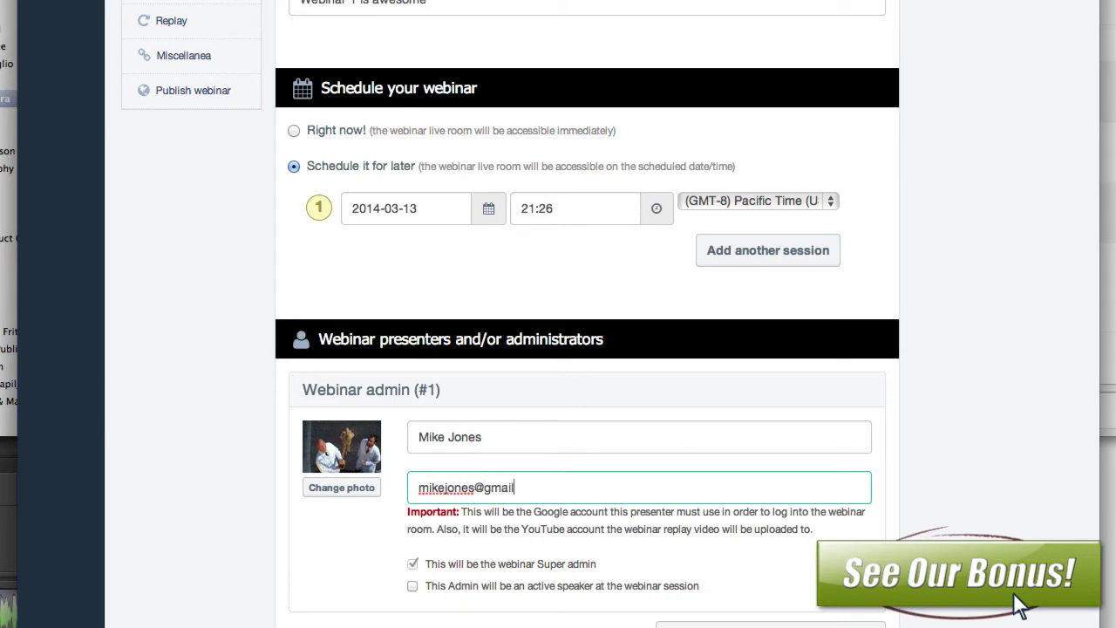
click(411, 591)
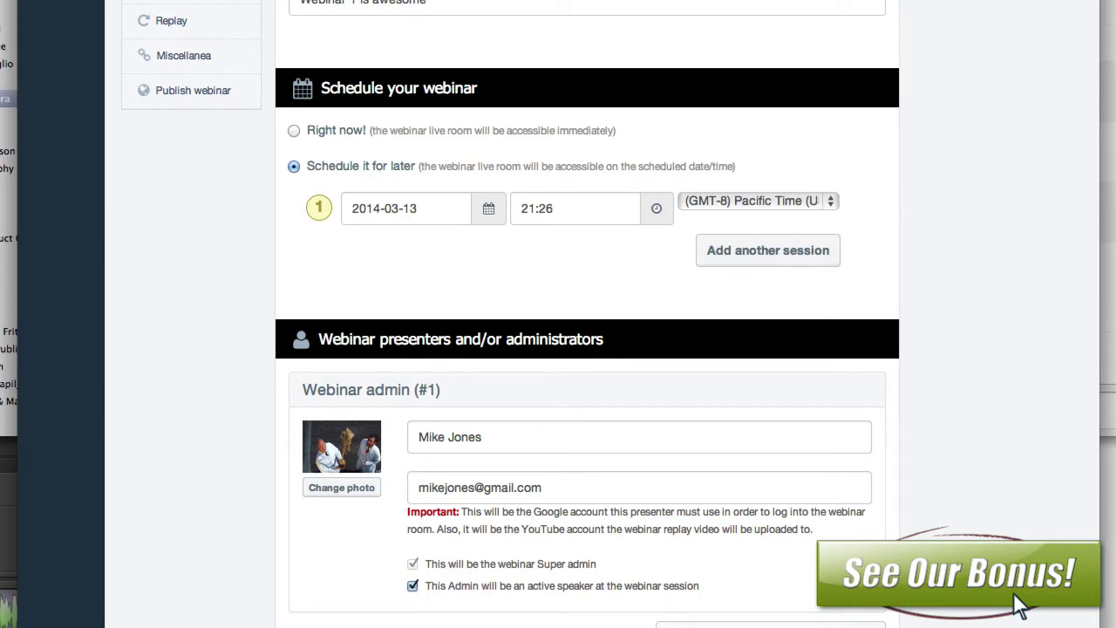
scroll(1020, 606, down, 4)
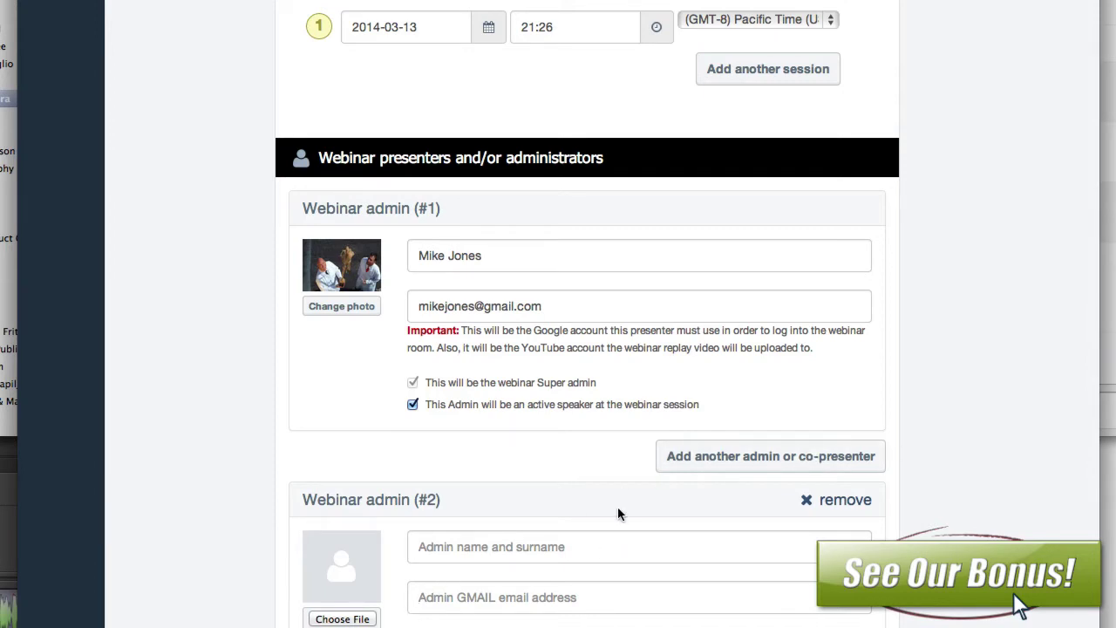
scroll(618, 510, down, 1)
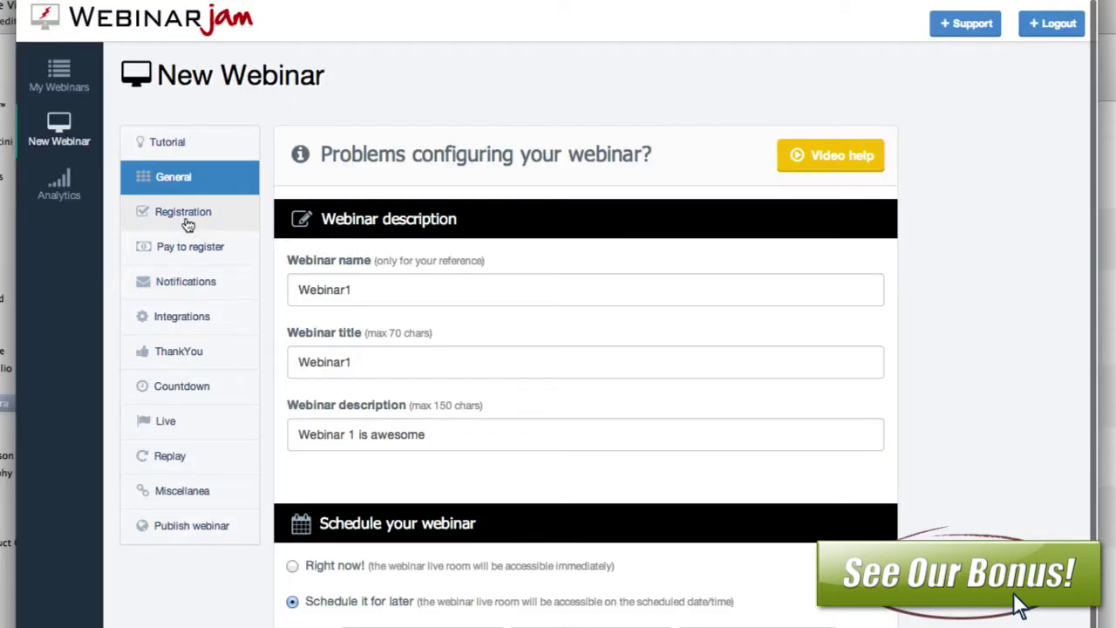
Step: Open the Registration settings and browse forward through the designs to the custom option
click(185, 224)
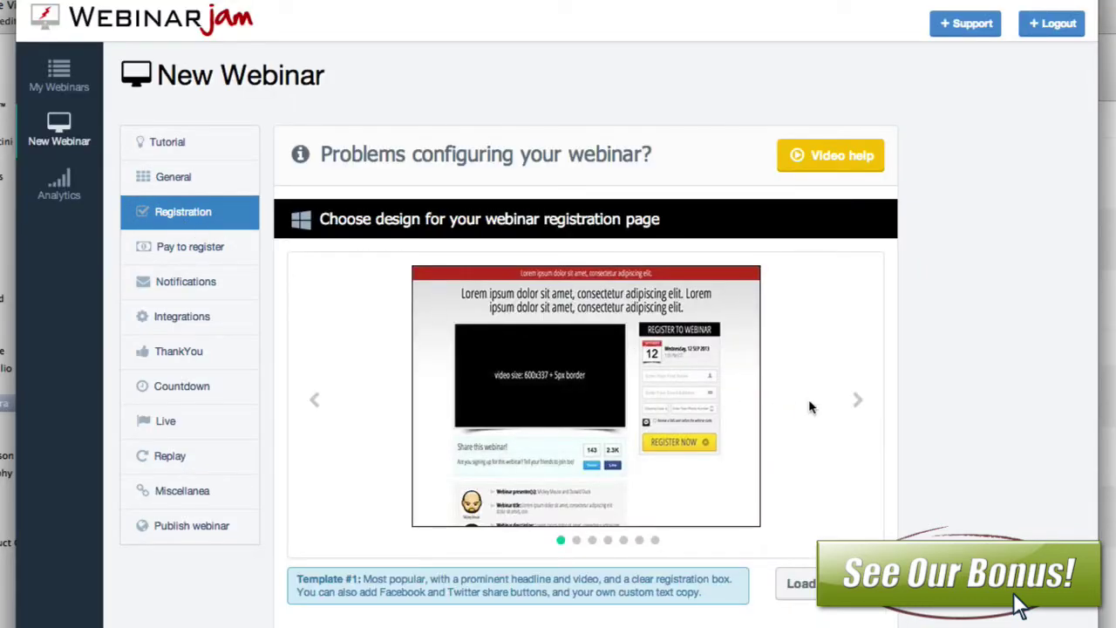
click(864, 410)
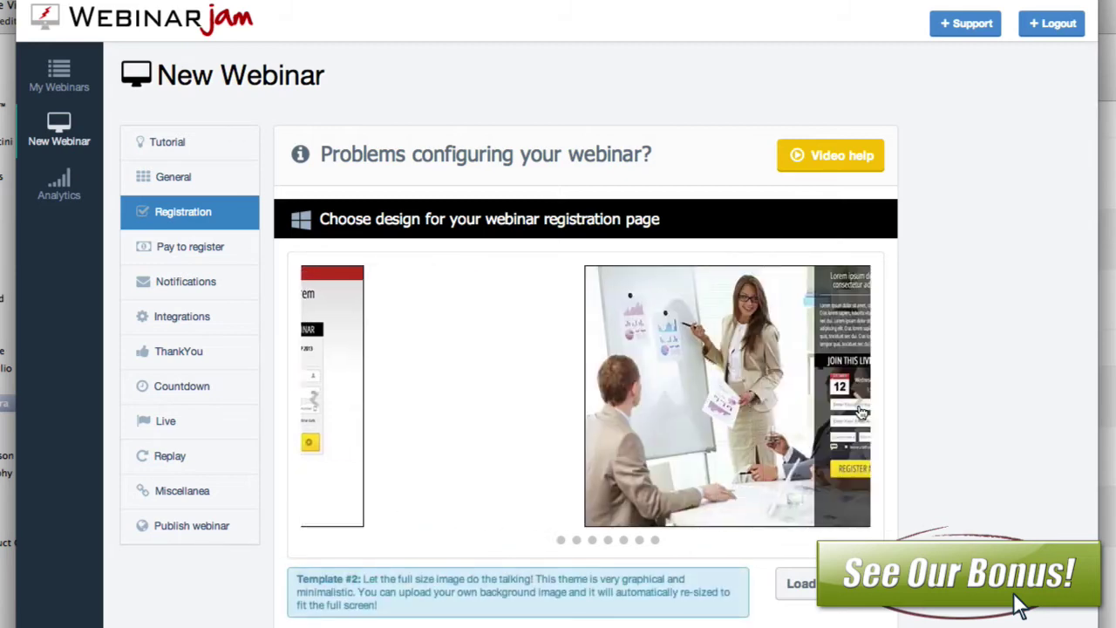
click(862, 411)
click(861, 412)
click(861, 411)
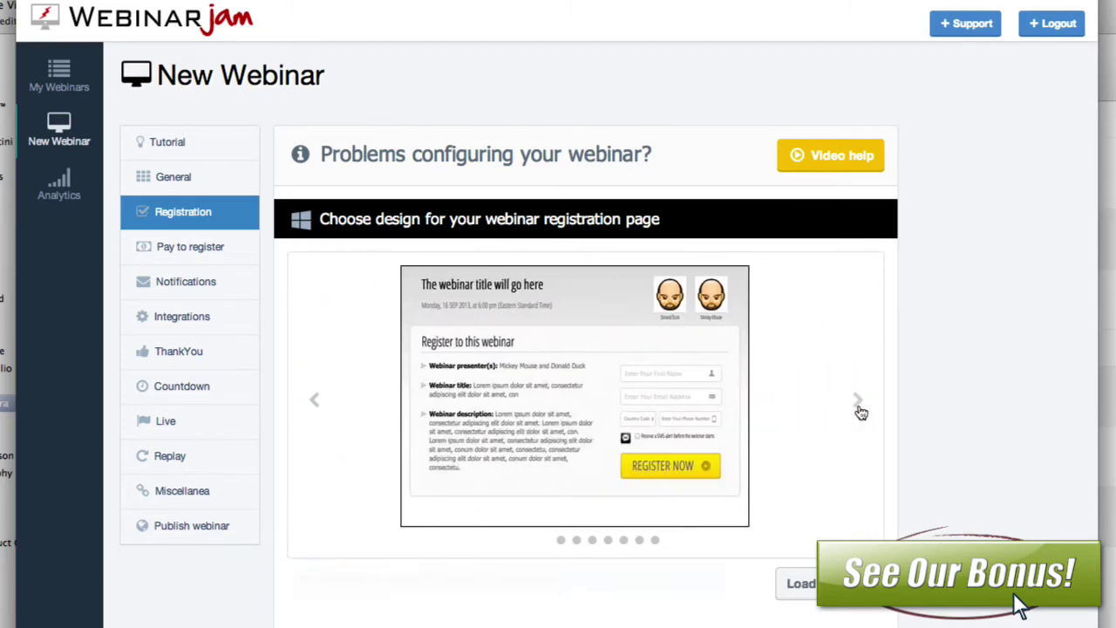
click(861, 412)
click(861, 410)
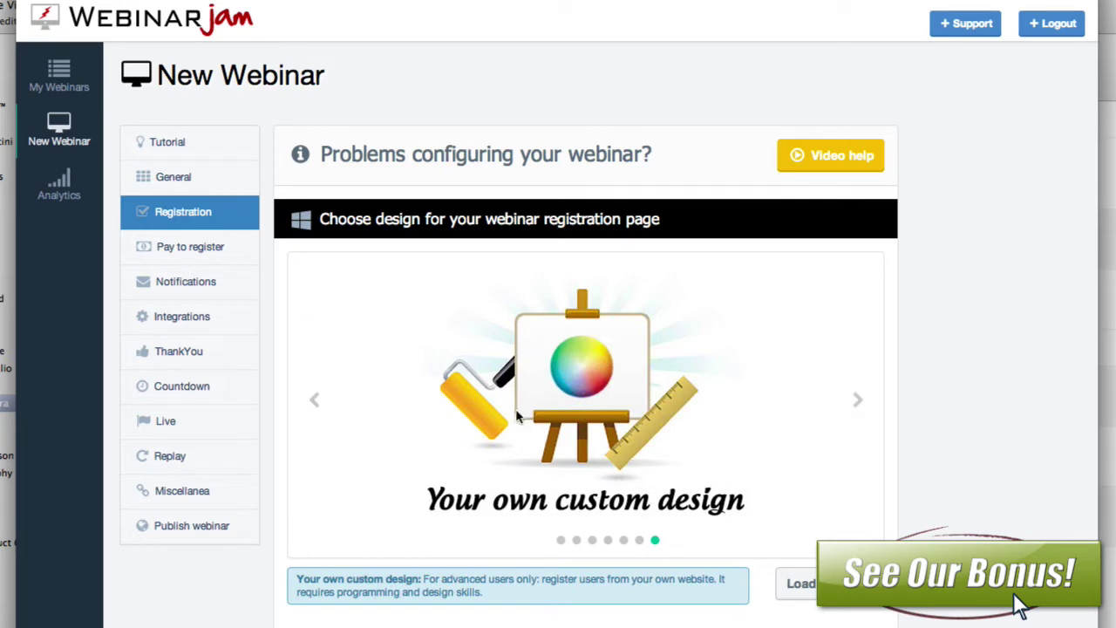
Step: Step back through the registration designs to Template #1
click(322, 410)
click(322, 410)
click(322, 410)
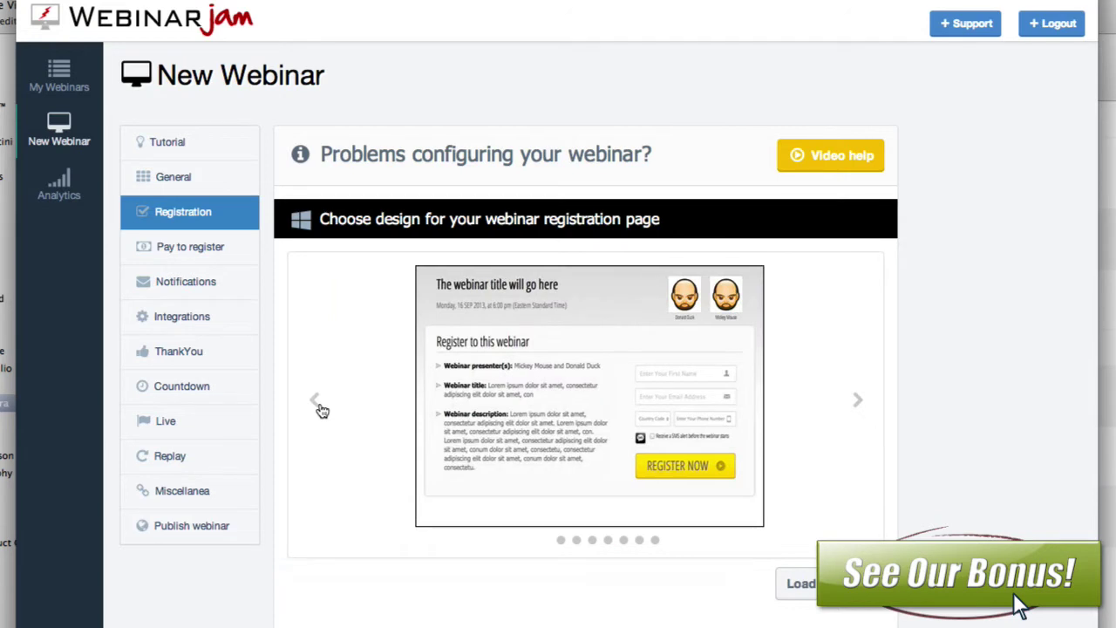
click(317, 399)
click(312, 403)
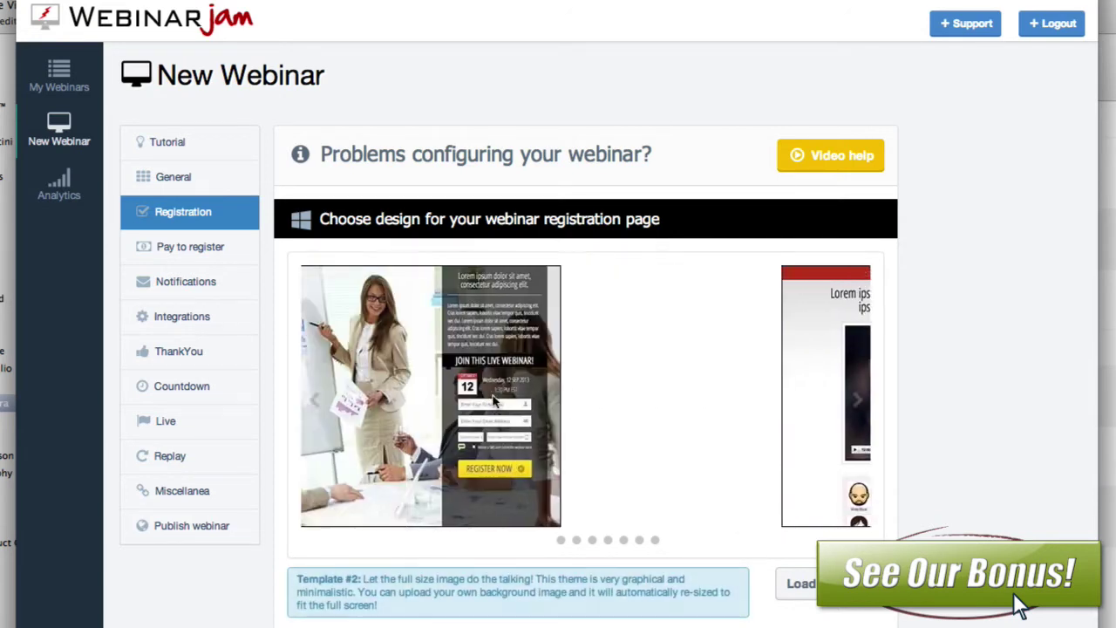
click(316, 408)
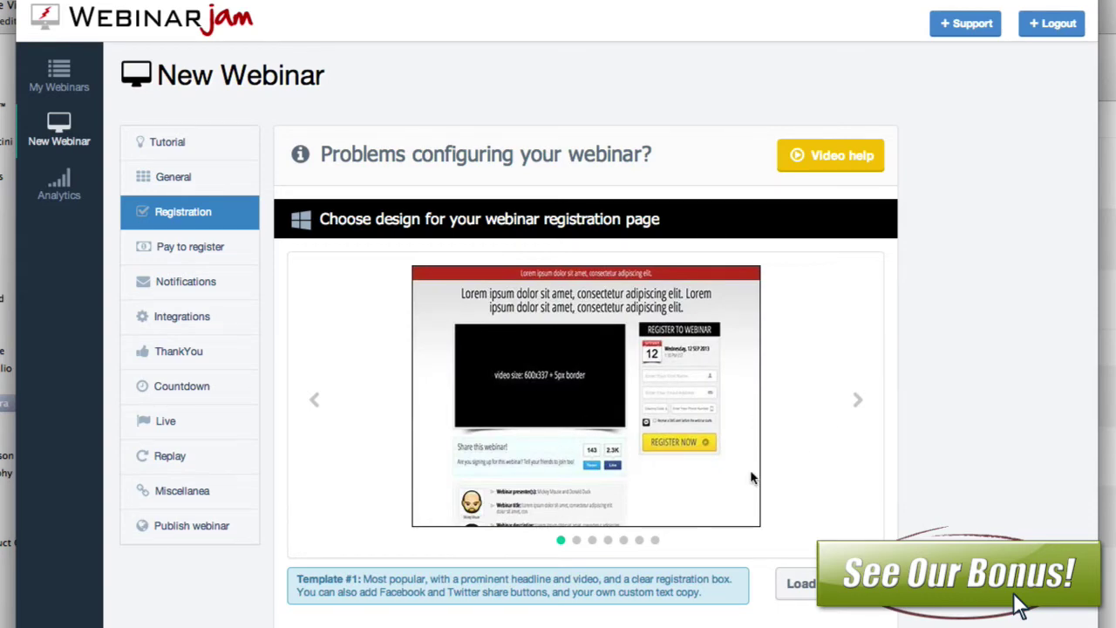
Step: Use Template #1 and set the registration headline to 'Join Us For Webinbar 1'
click(800, 584)
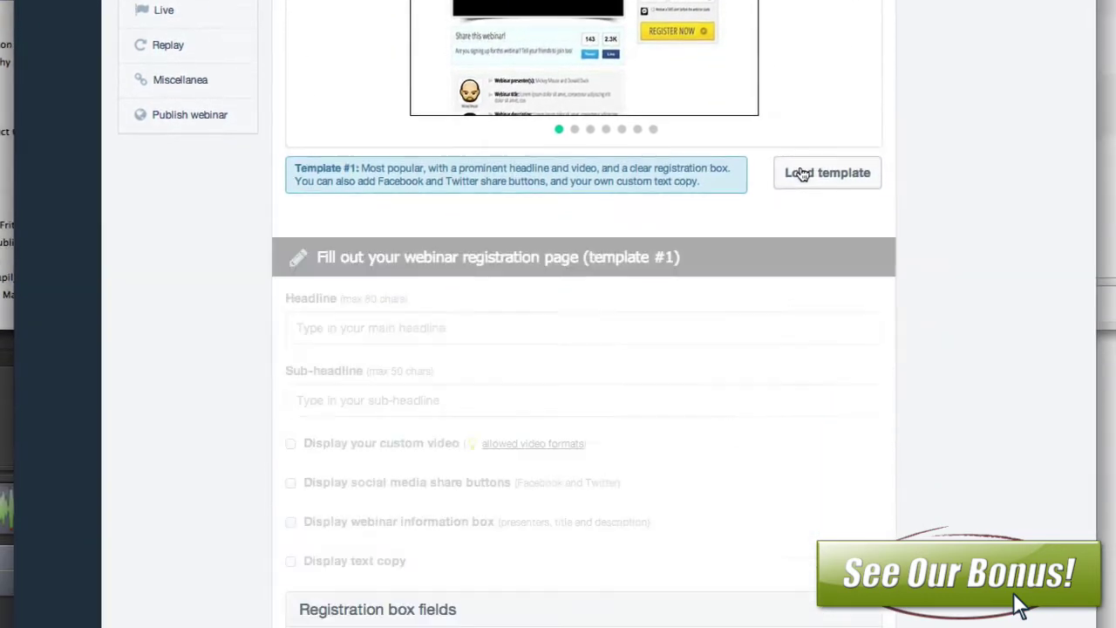
scroll(566, 294, down, 1)
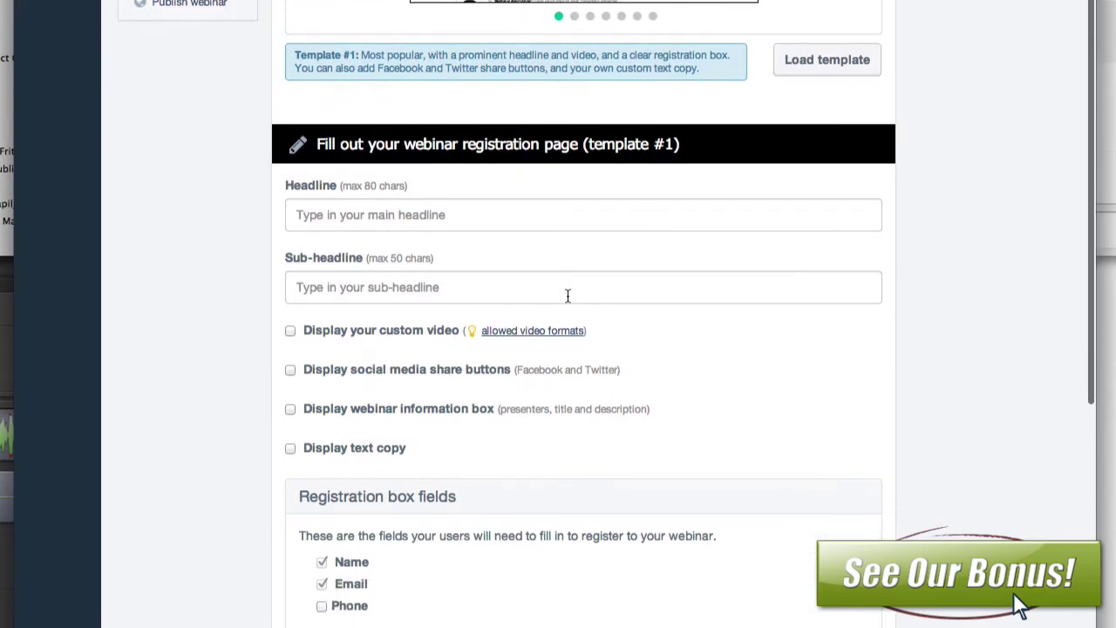
click(461, 219)
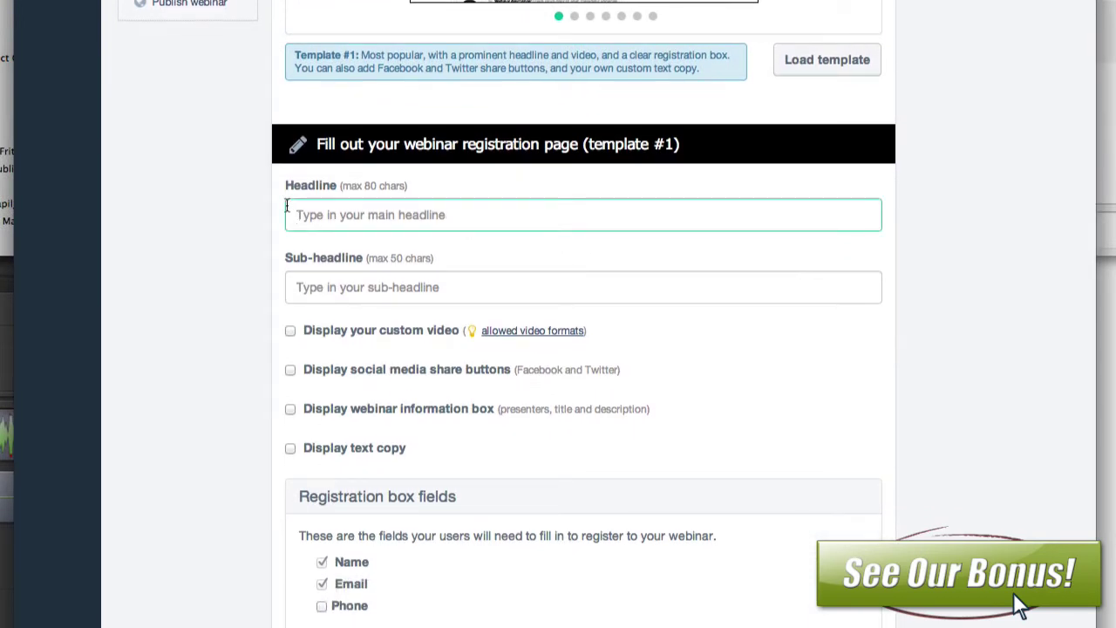
text(Join U)
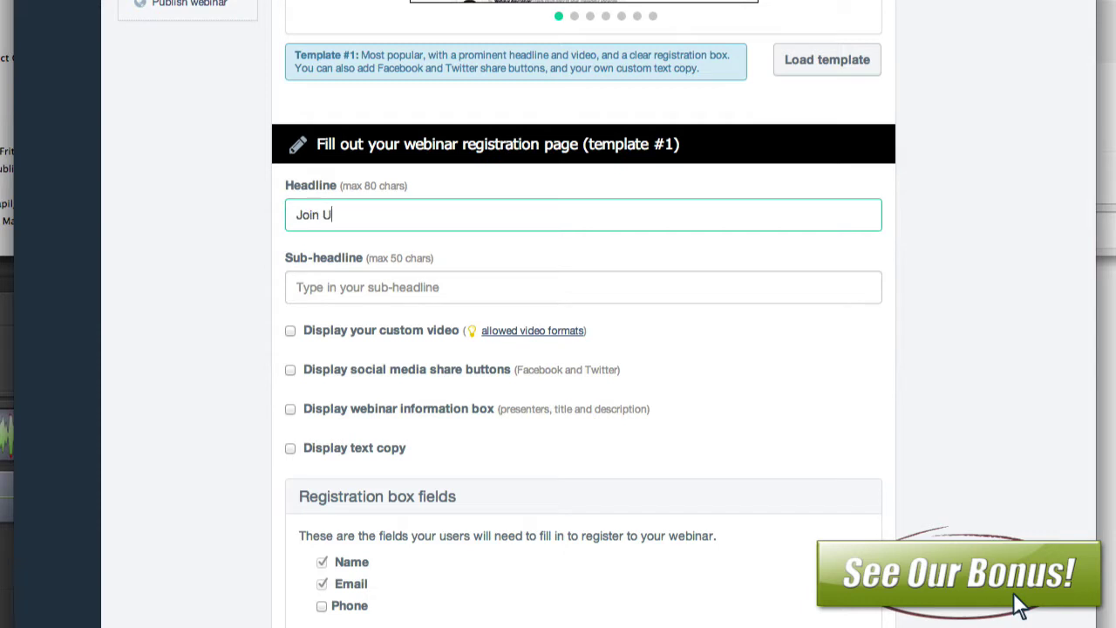
text(s For Webinbar 1)
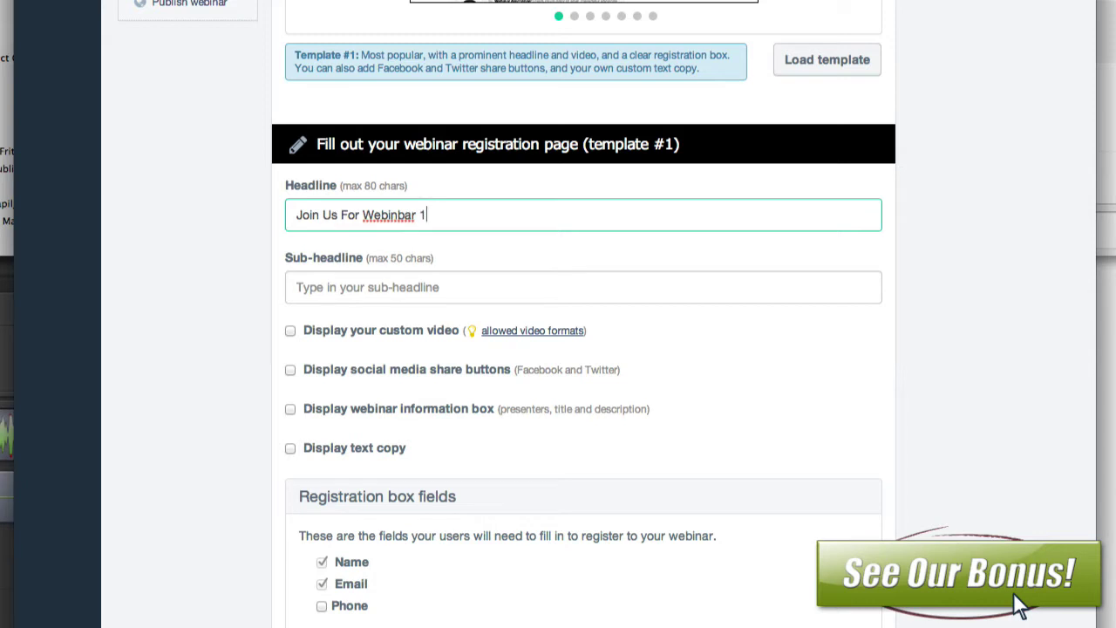
Step: Add the sub-headline 'It will be awesome', leave custom video off, and enable text copy
click(382, 288)
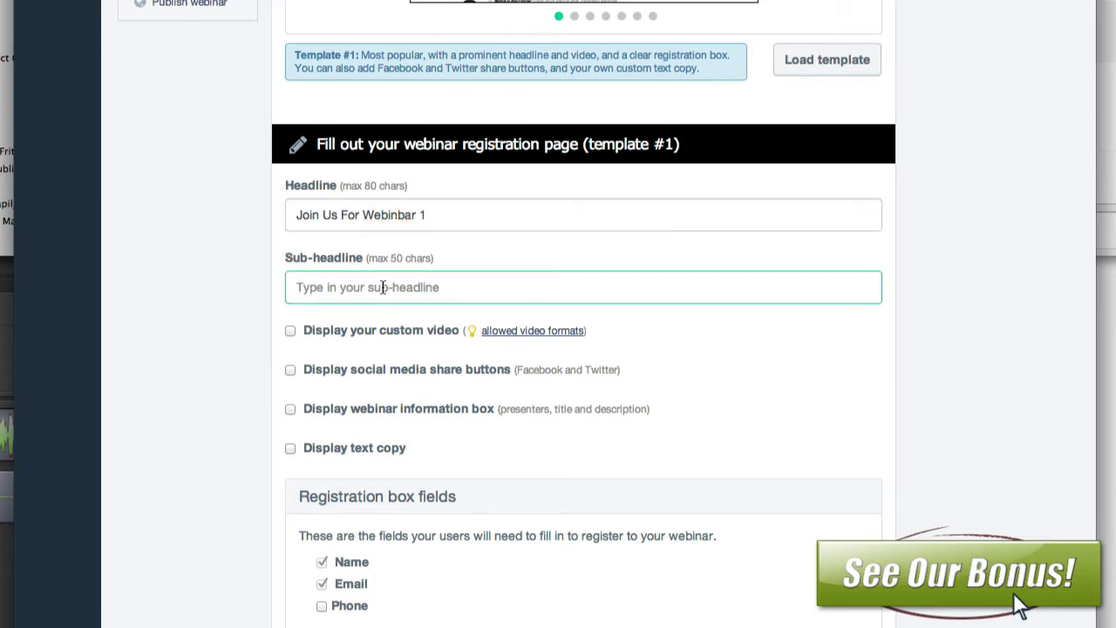
text(It wi)
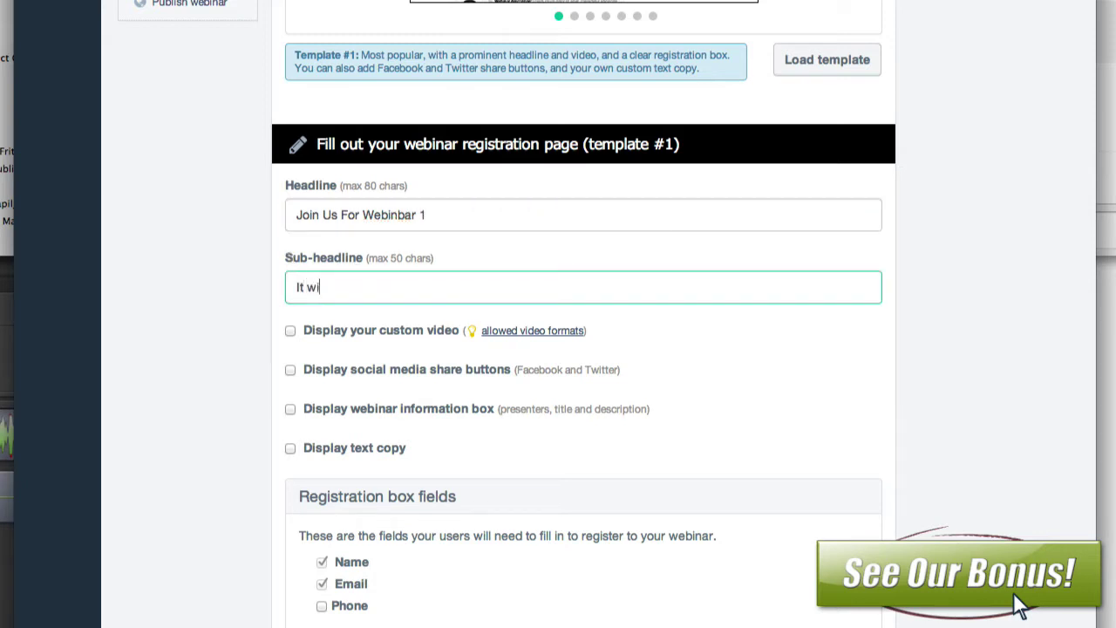
text(ll be awesome)
click(290, 331)
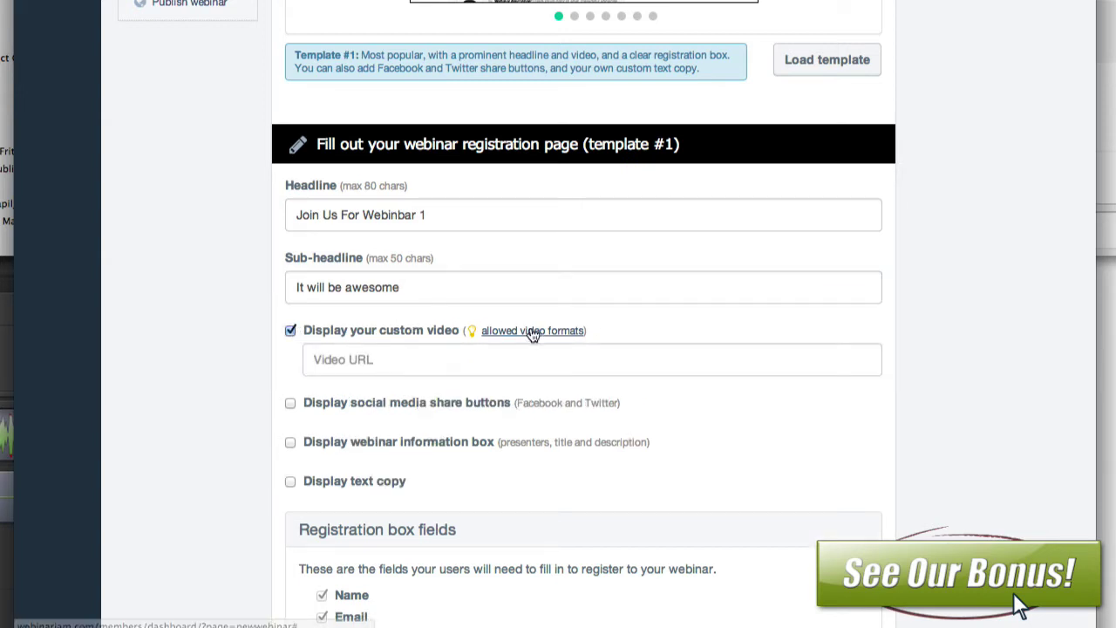
click(395, 359)
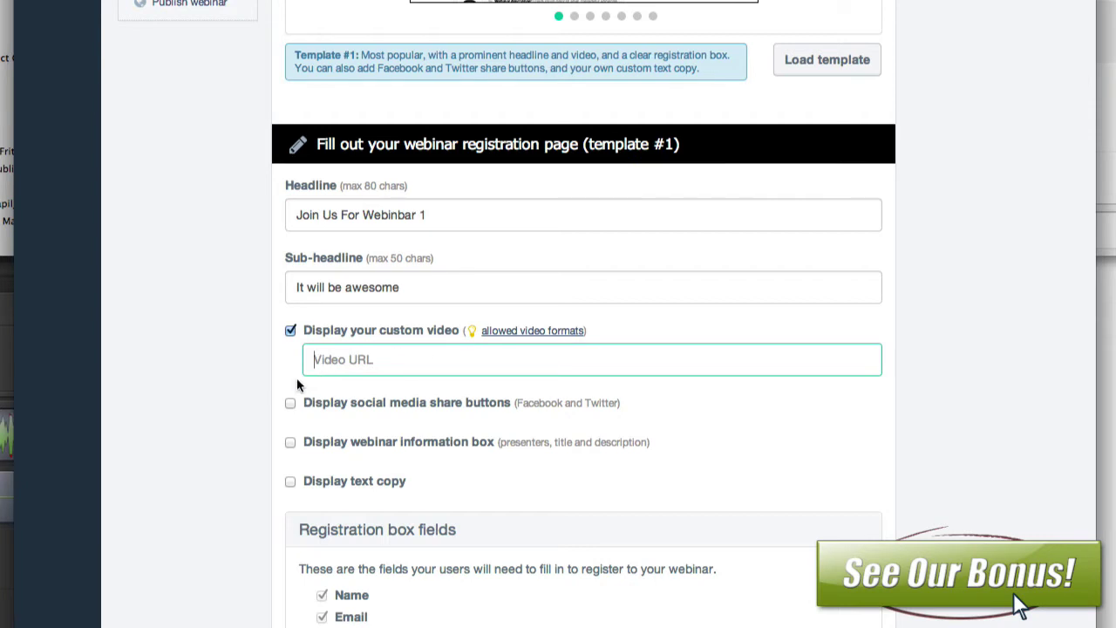
click(290, 331)
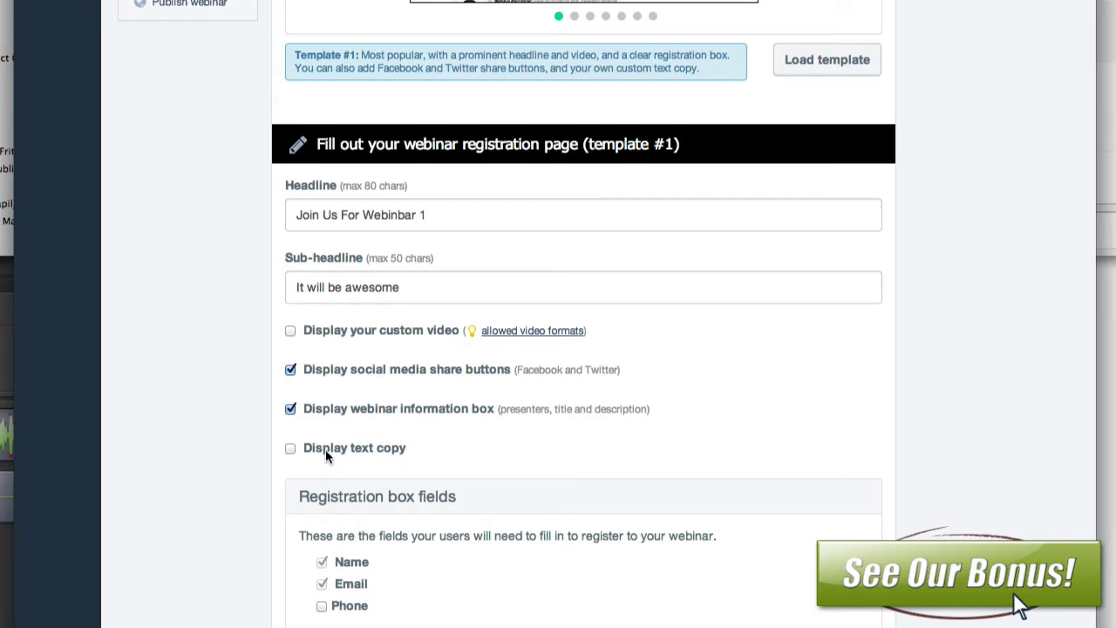
click(290, 450)
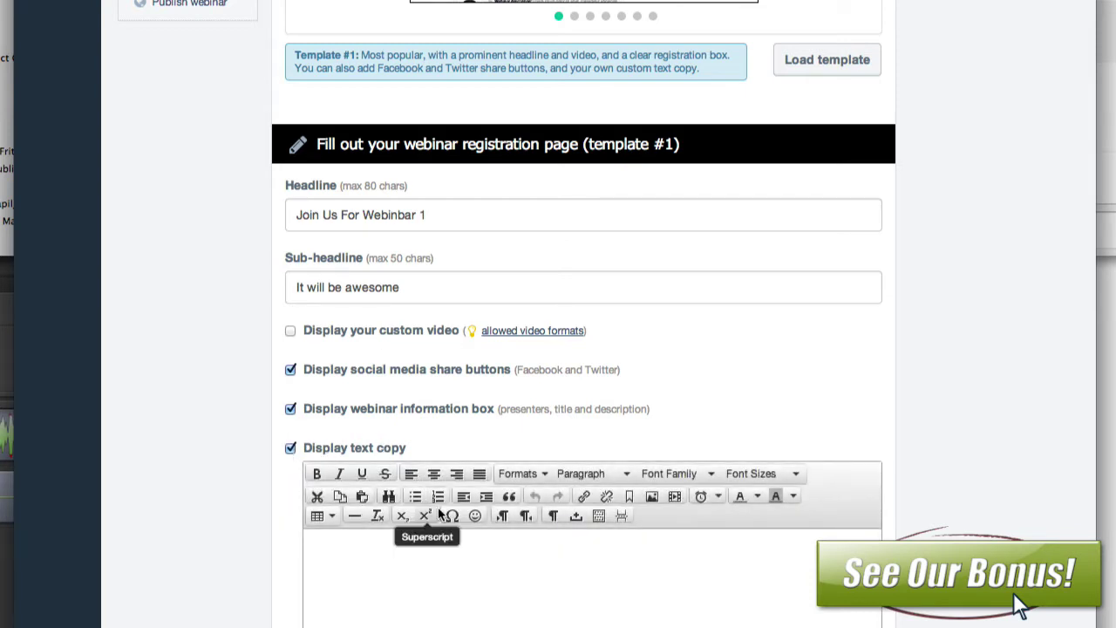
Step: Enter three lines of 'asdf' filler text into the registration page's text copy
scroll(443, 513, down, 5)
text(asdasdgasdfasdfaf as)
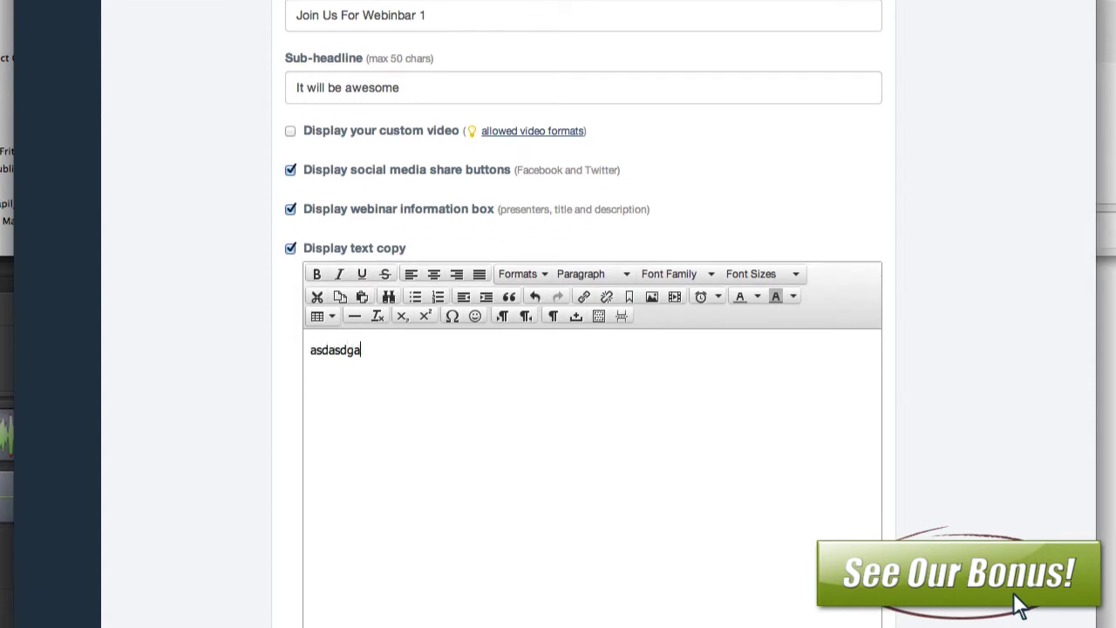
text(f)
key(Return)
text(asdfasdfasdfasdfasdfasdf)
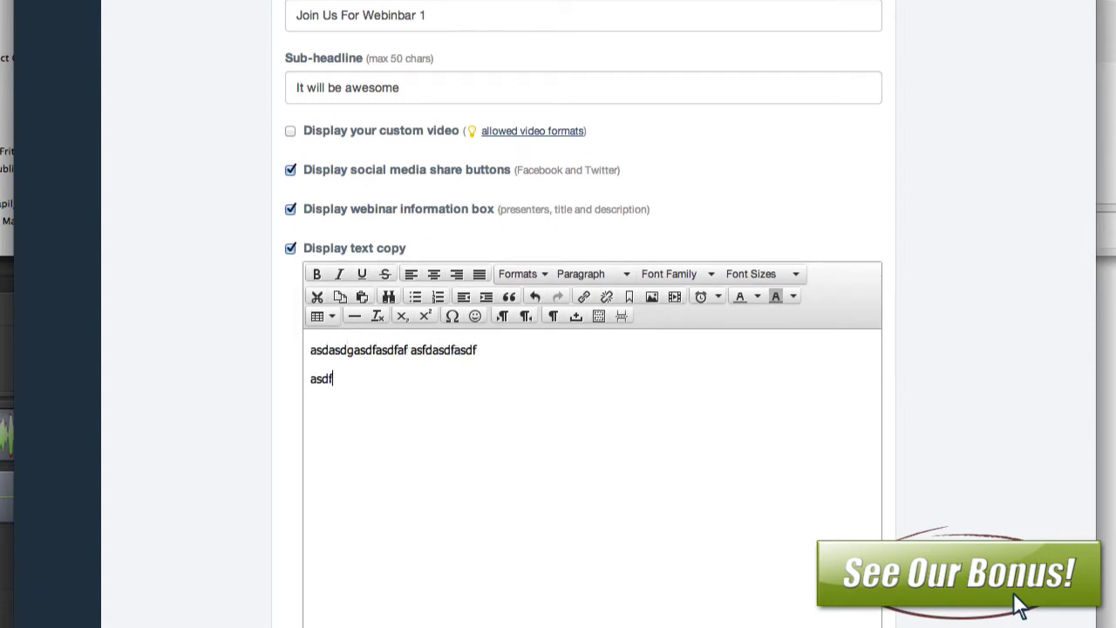
key(Return)
text(asdfasdfasdfasdfasdf)
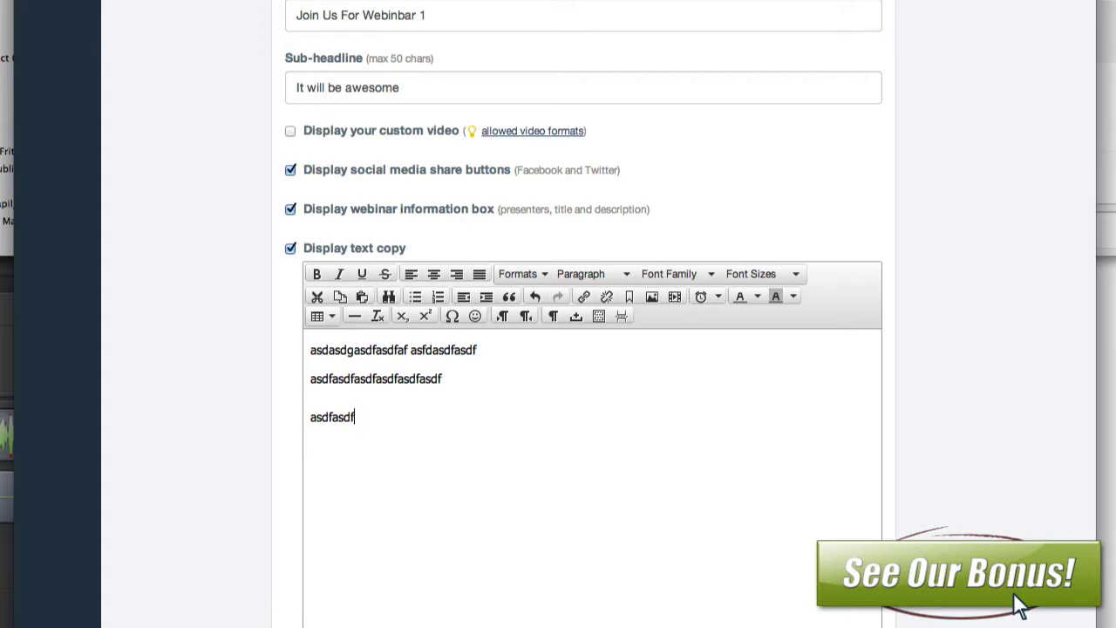
scroll(465, 517, down, 10)
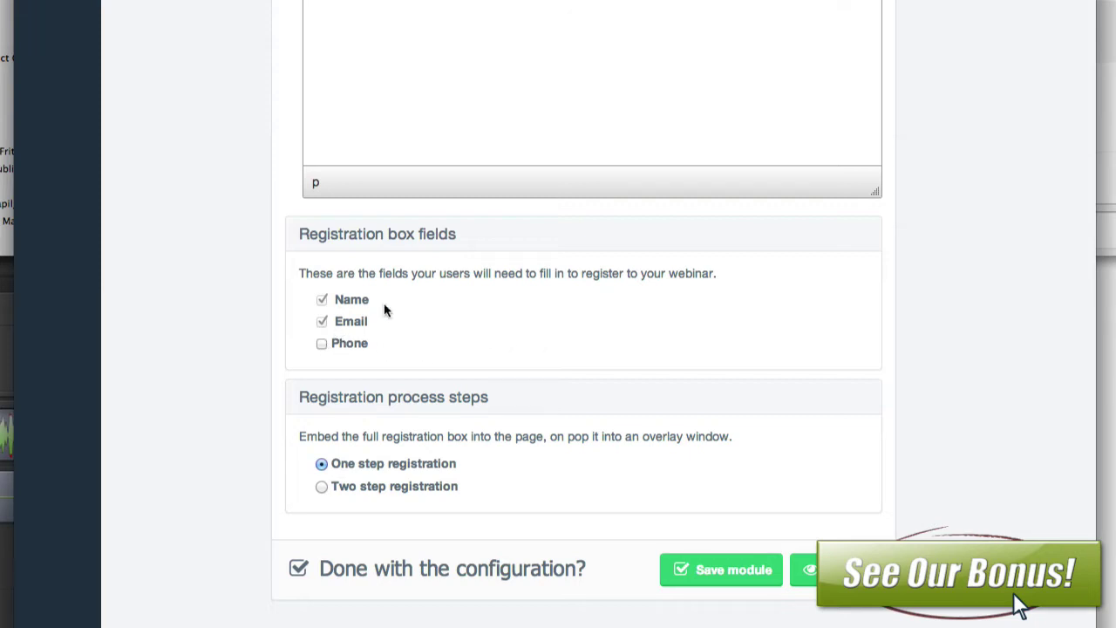
Step: Choose Two step registration, save the module, and preview the registration page
scroll(500, 396, down, 1)
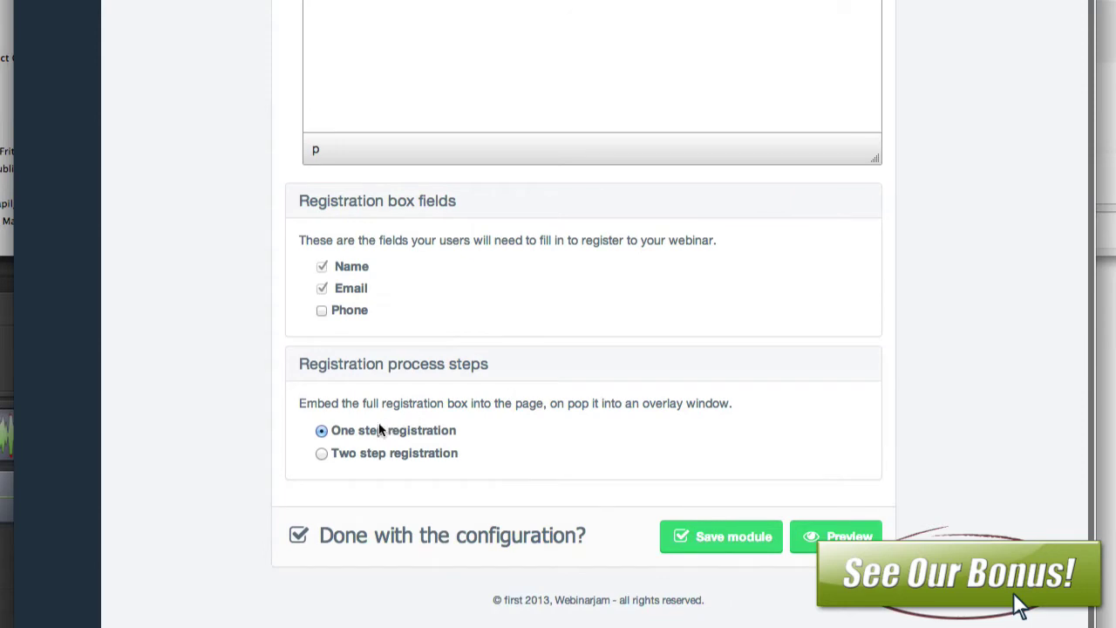
click(319, 455)
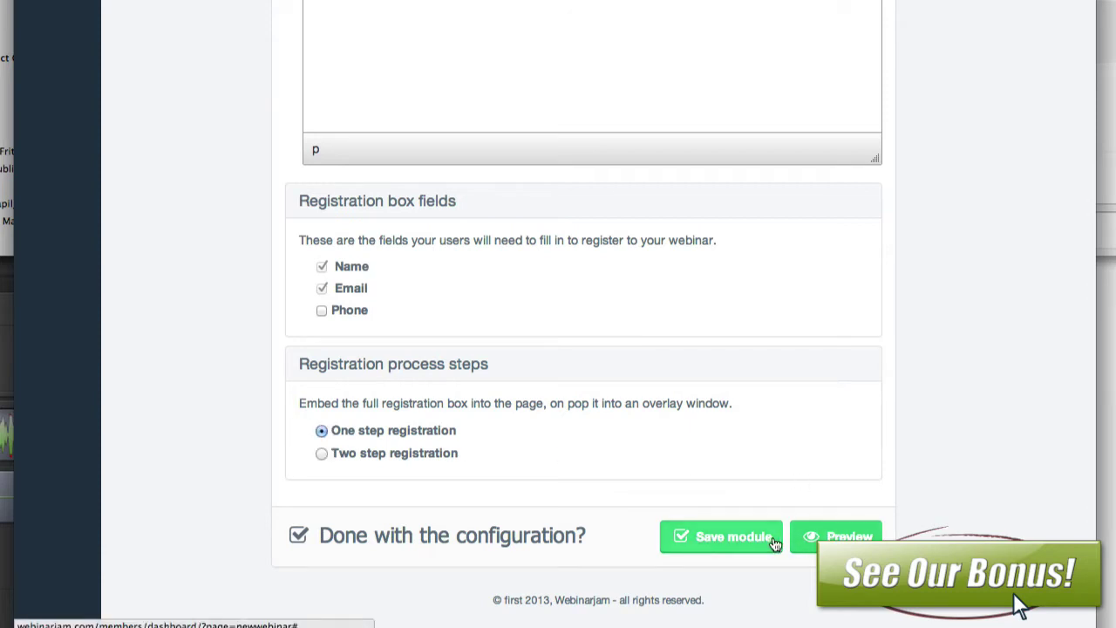
click(321, 453)
click(824, 537)
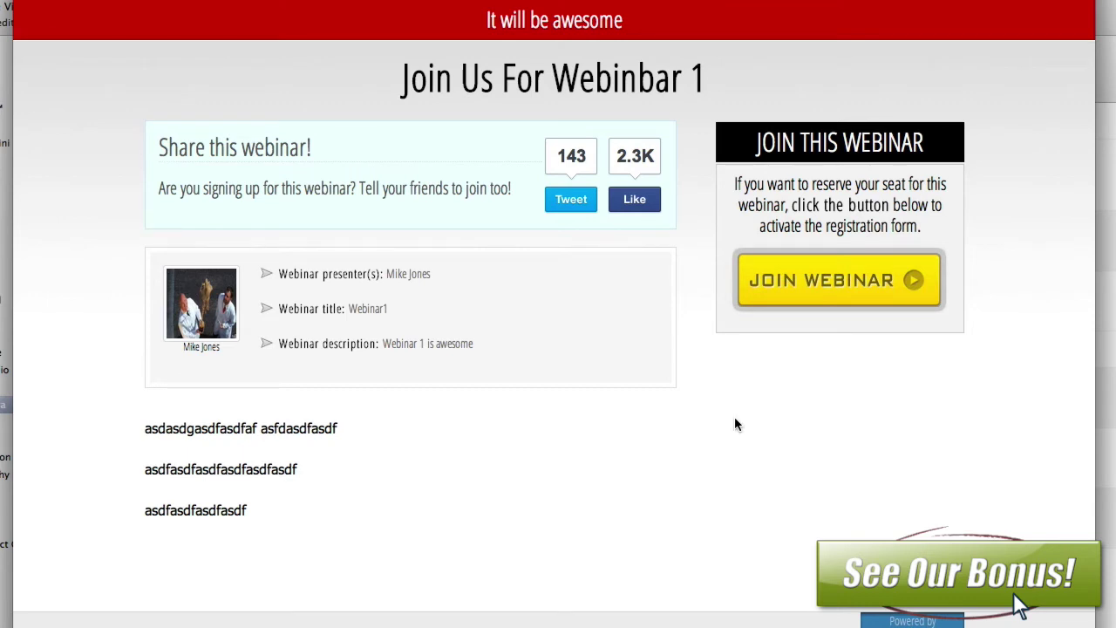
Step: Open and close the seat-reservation form twice via the preview's JOIN WEBINAR button
click(835, 282)
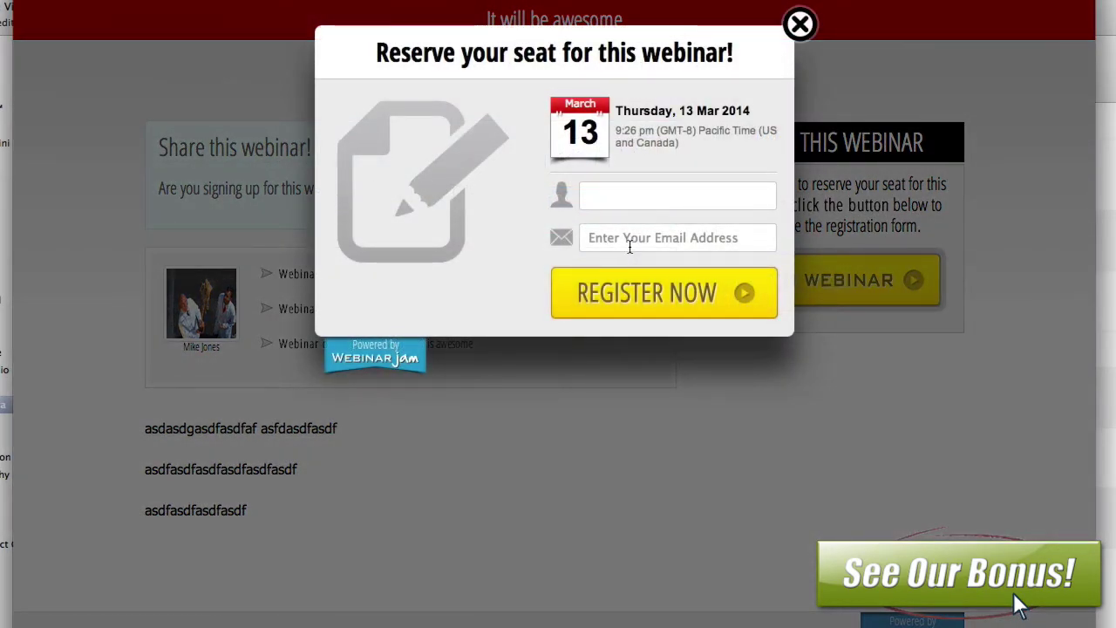
click(628, 242)
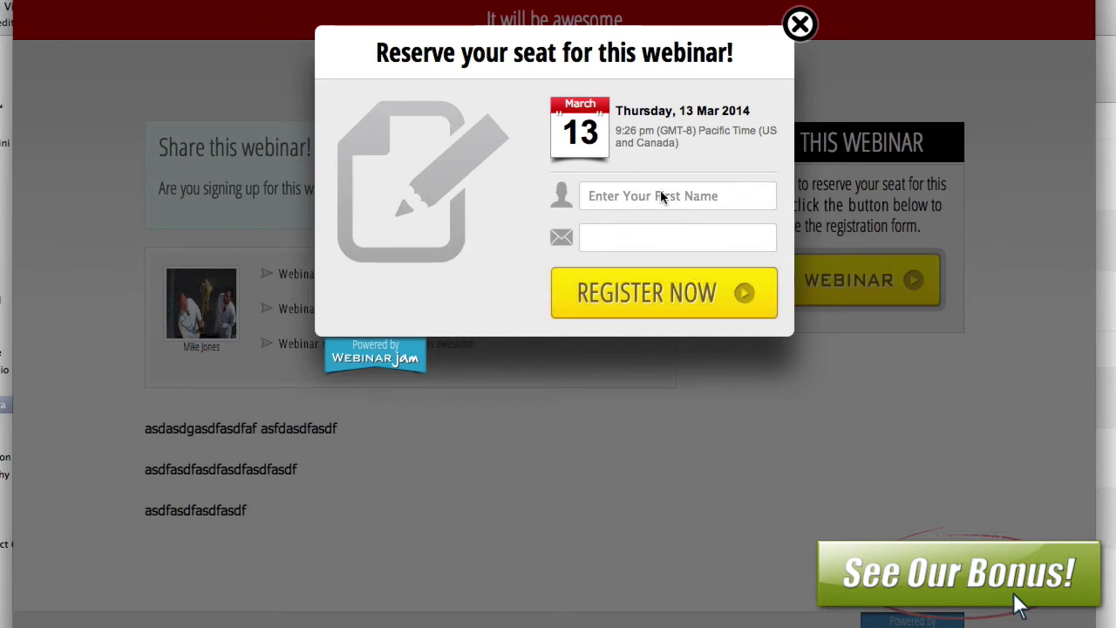
click(799, 25)
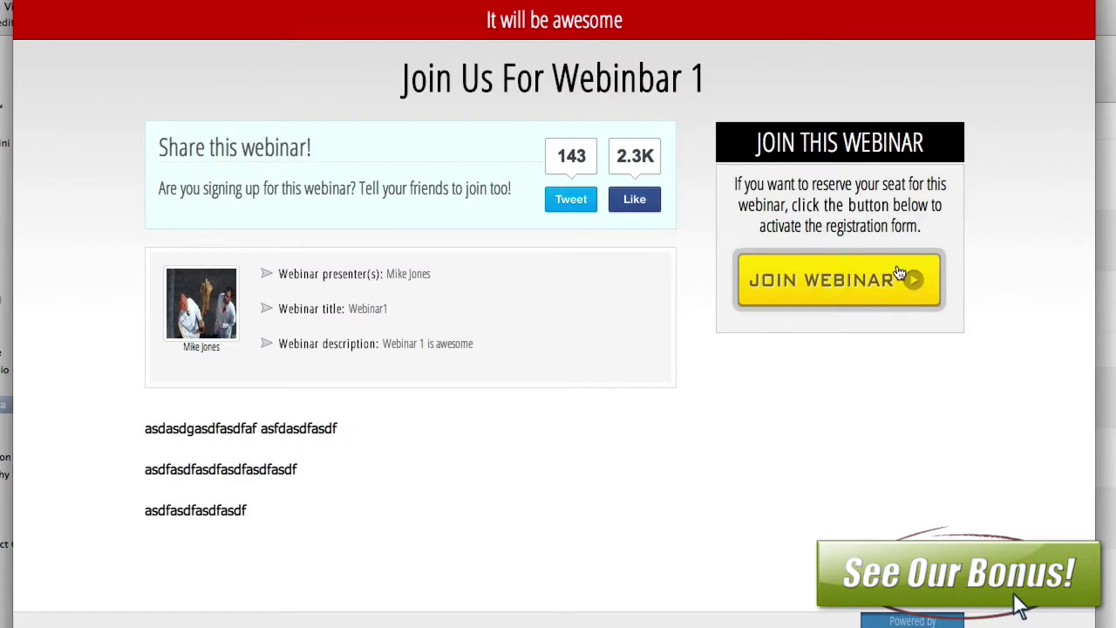
click(842, 299)
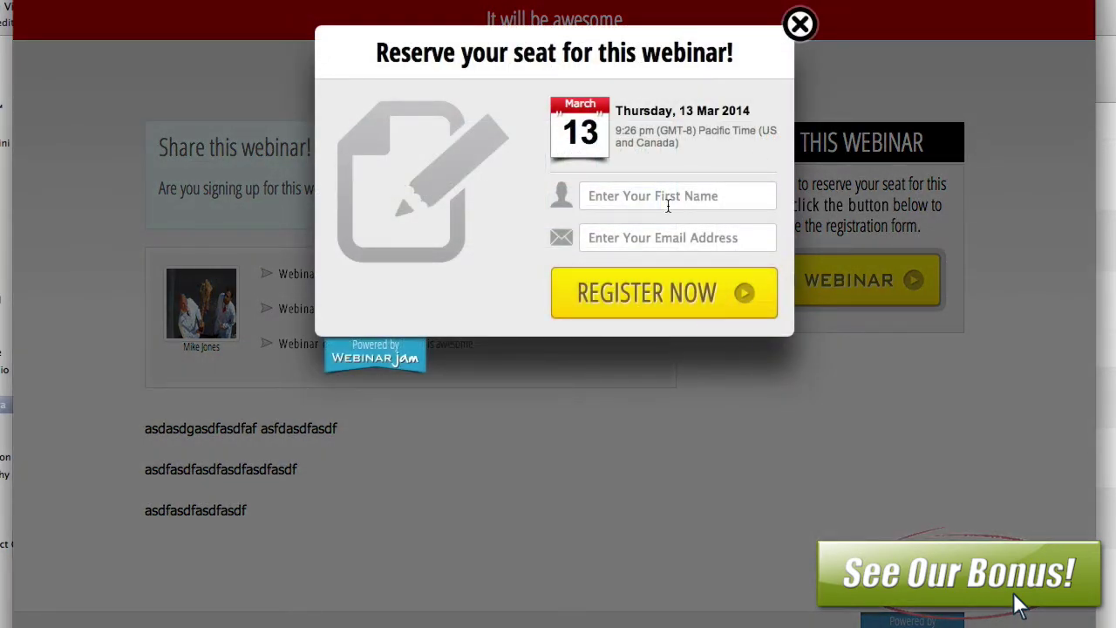
click(801, 27)
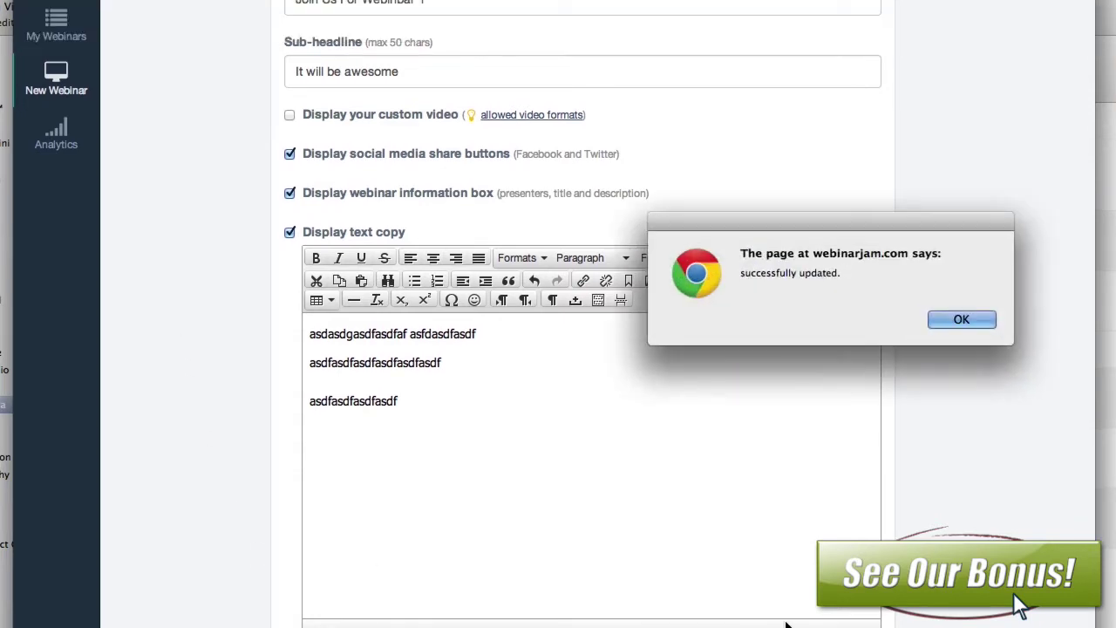
Step: Require a 12.00 registration fee under Pay to register and save the payment settings
click(944, 317)
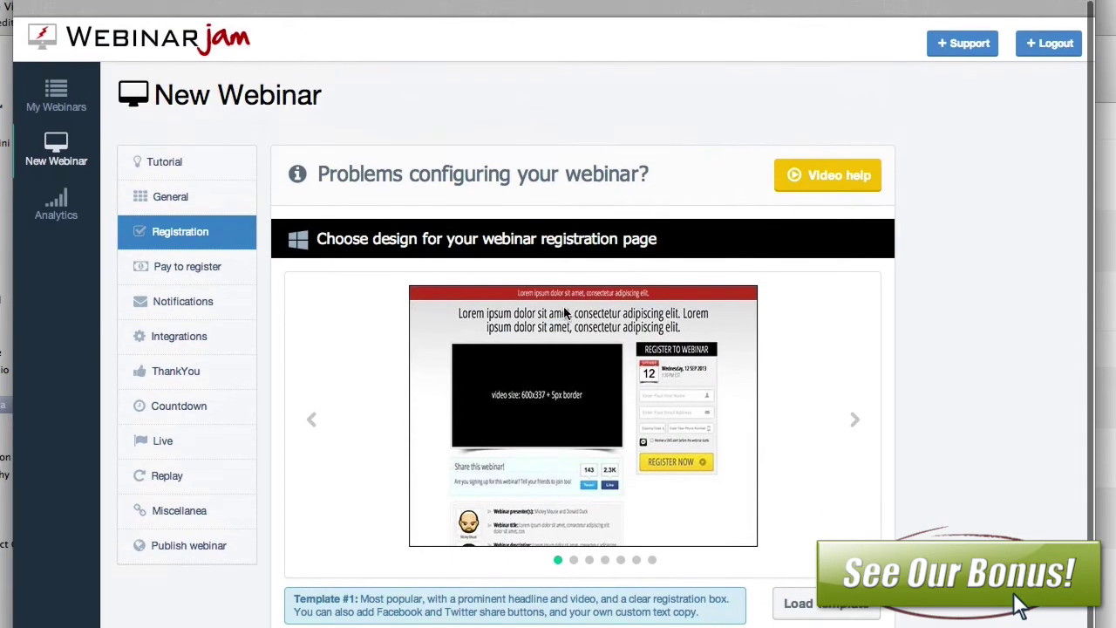
click(175, 256)
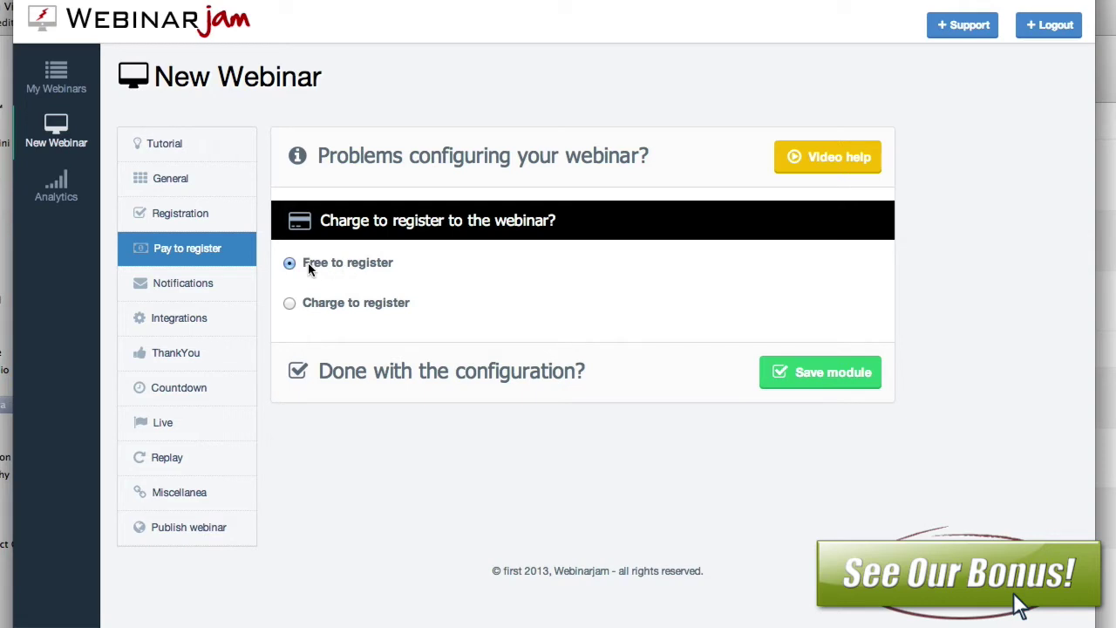
click(289, 303)
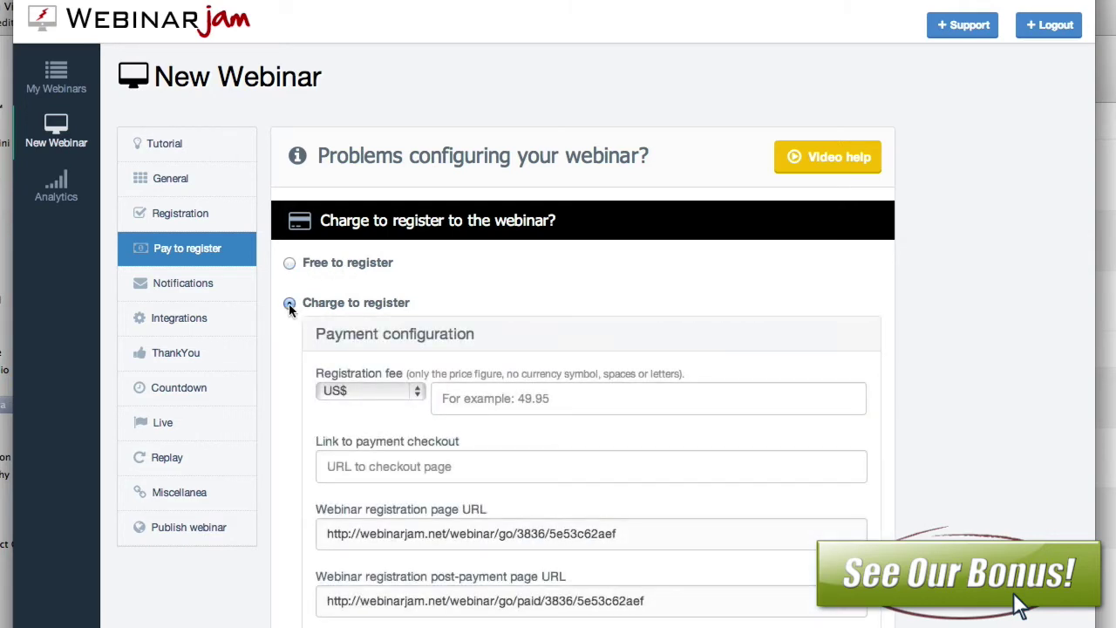
click(485, 396)
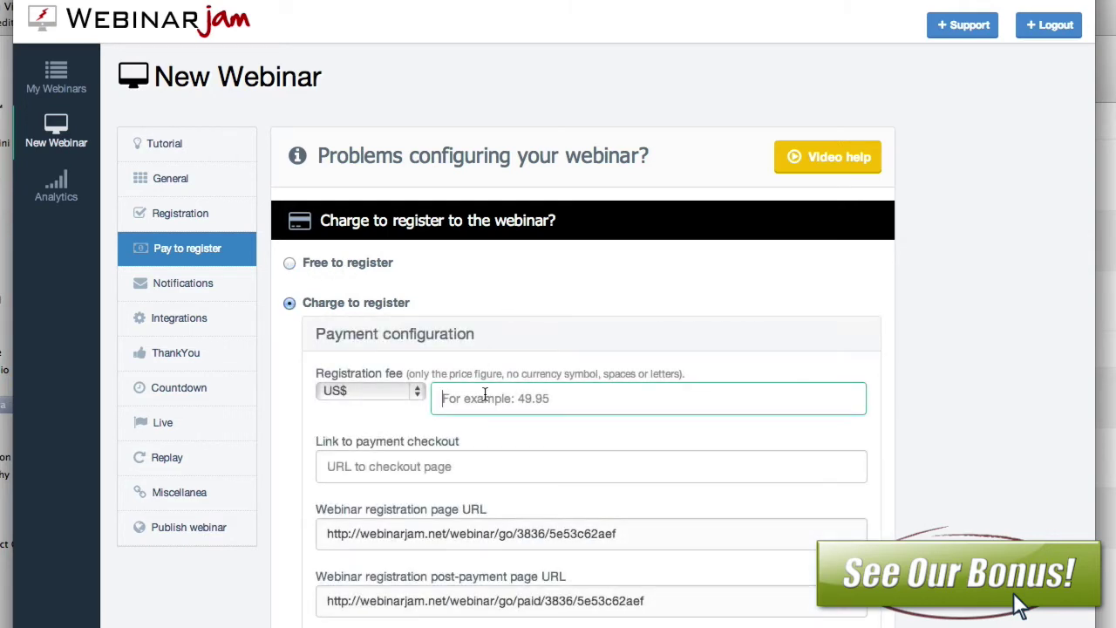
text(12.00)
click(435, 472)
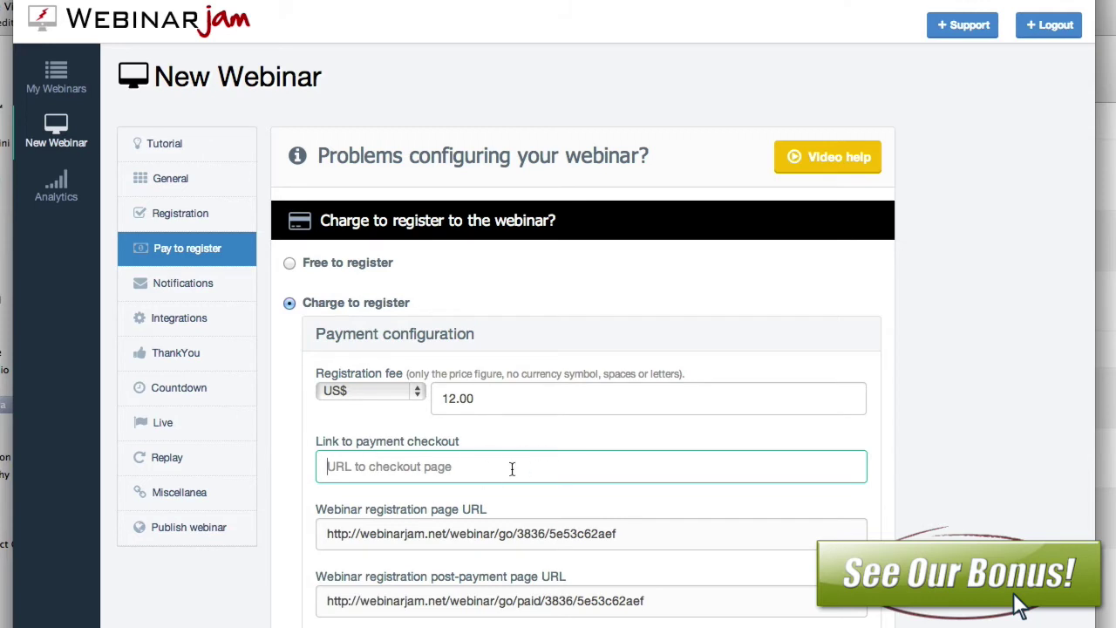
click(419, 520)
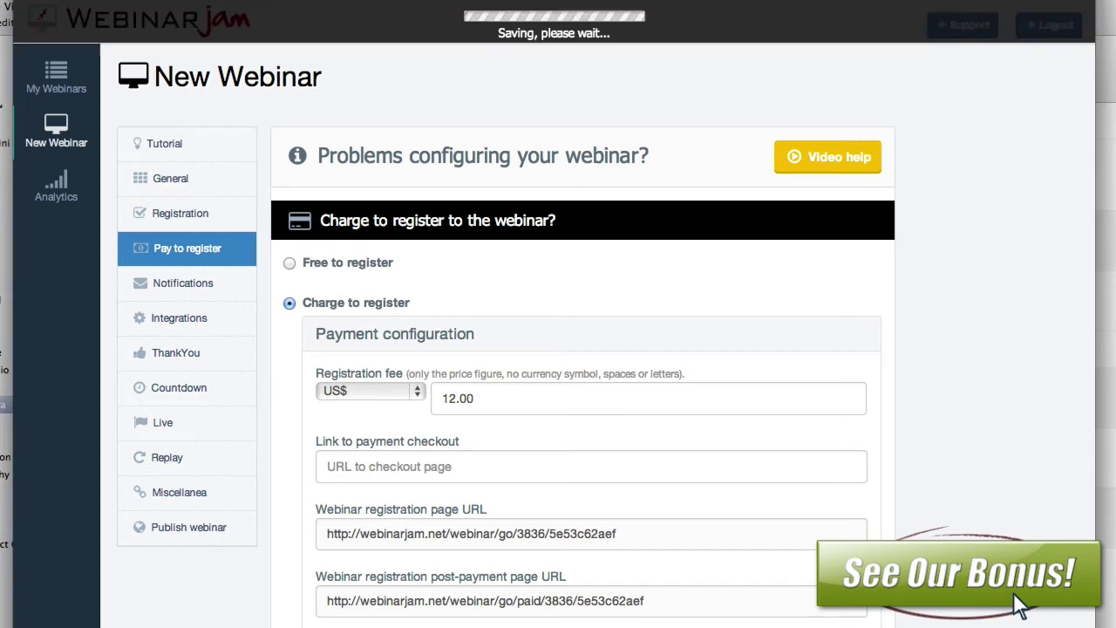
click(950, 323)
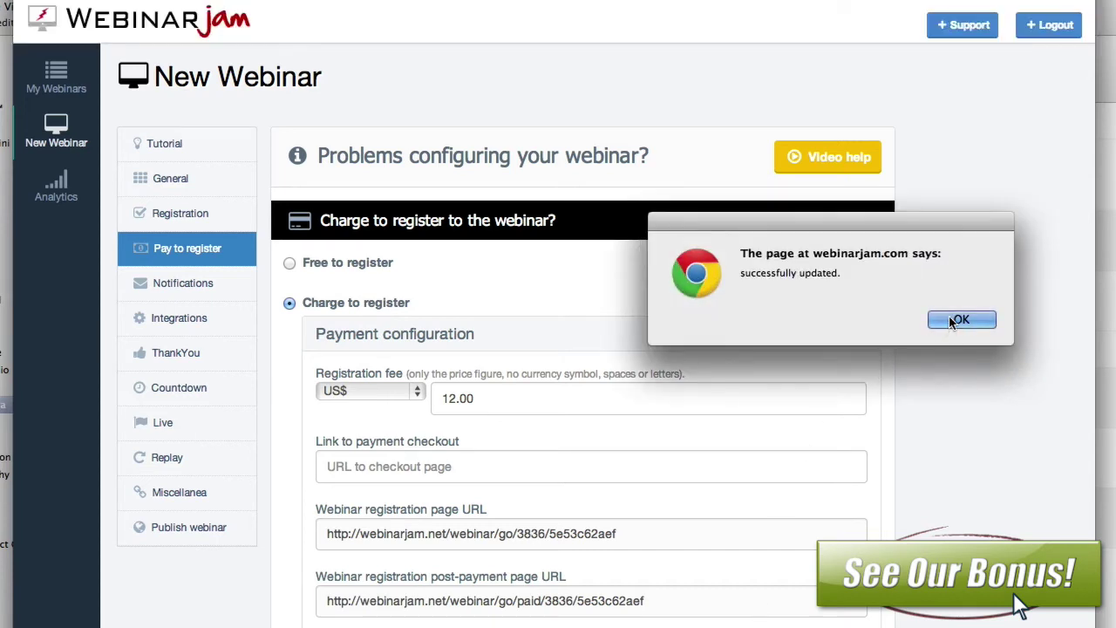
click(189, 294)
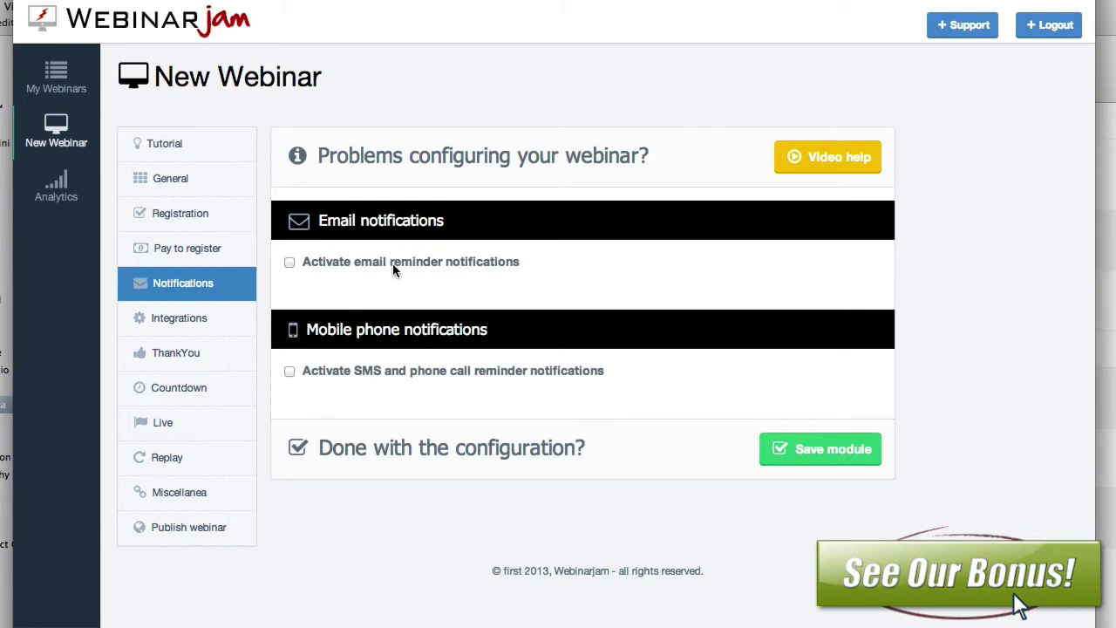
Step: Turn on email reminders through the built-in email system with a welcome email on registration
click(290, 262)
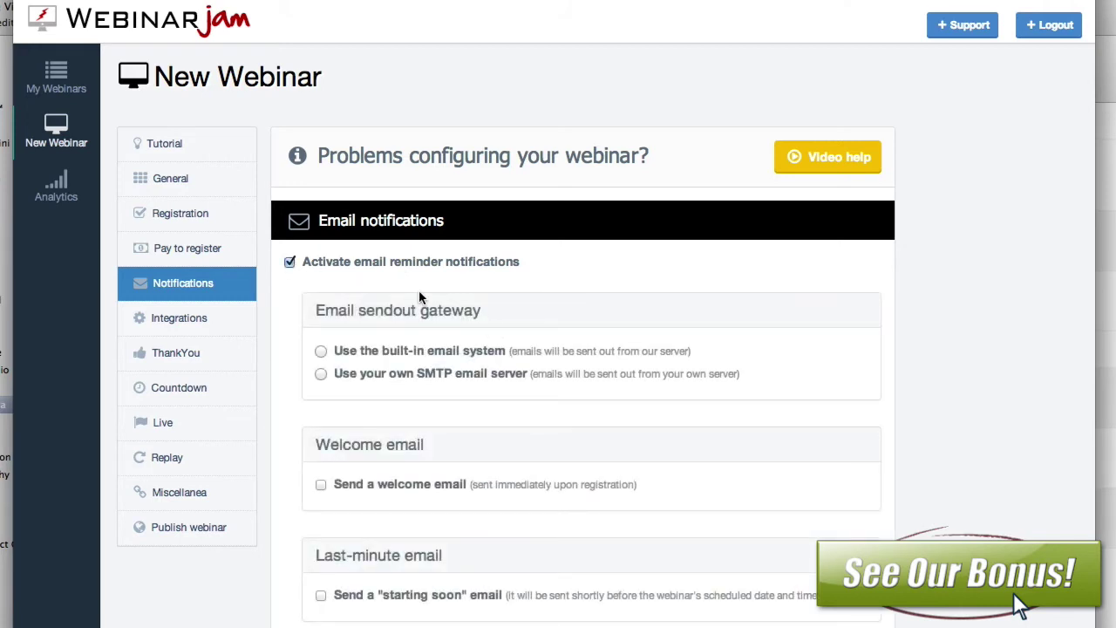
click(321, 350)
click(321, 485)
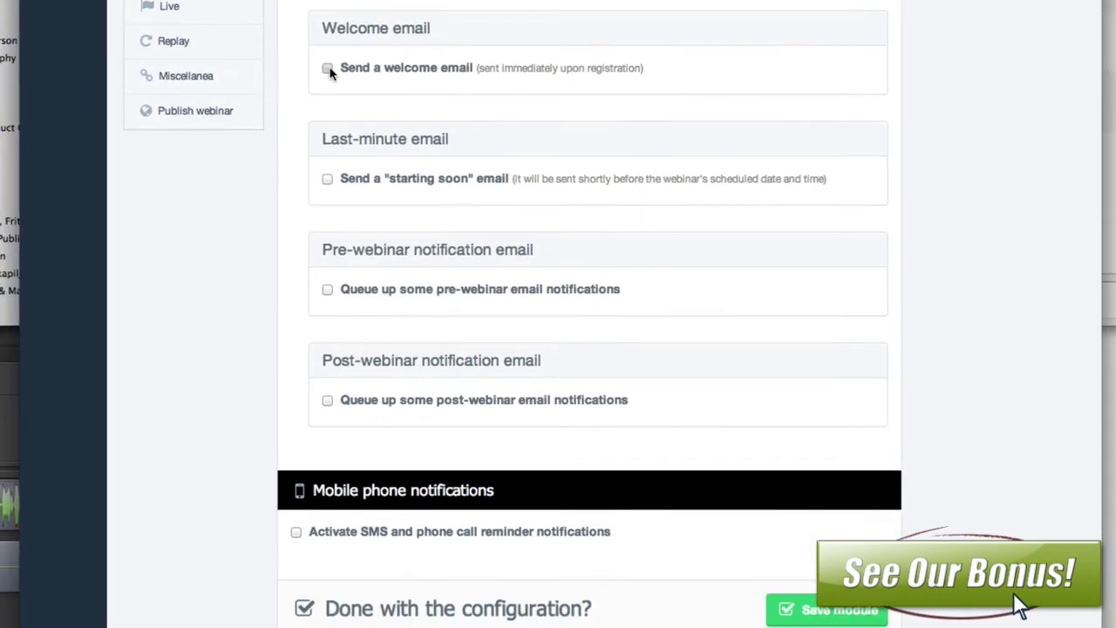
scroll(587, 273, down, 2)
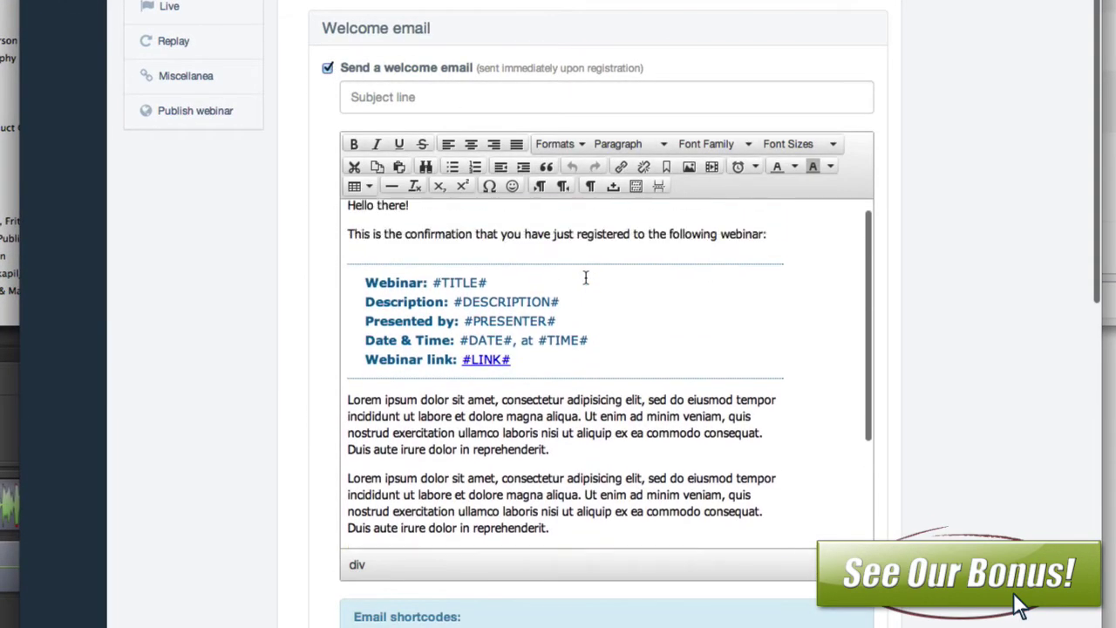
scroll(587, 274, up, 2)
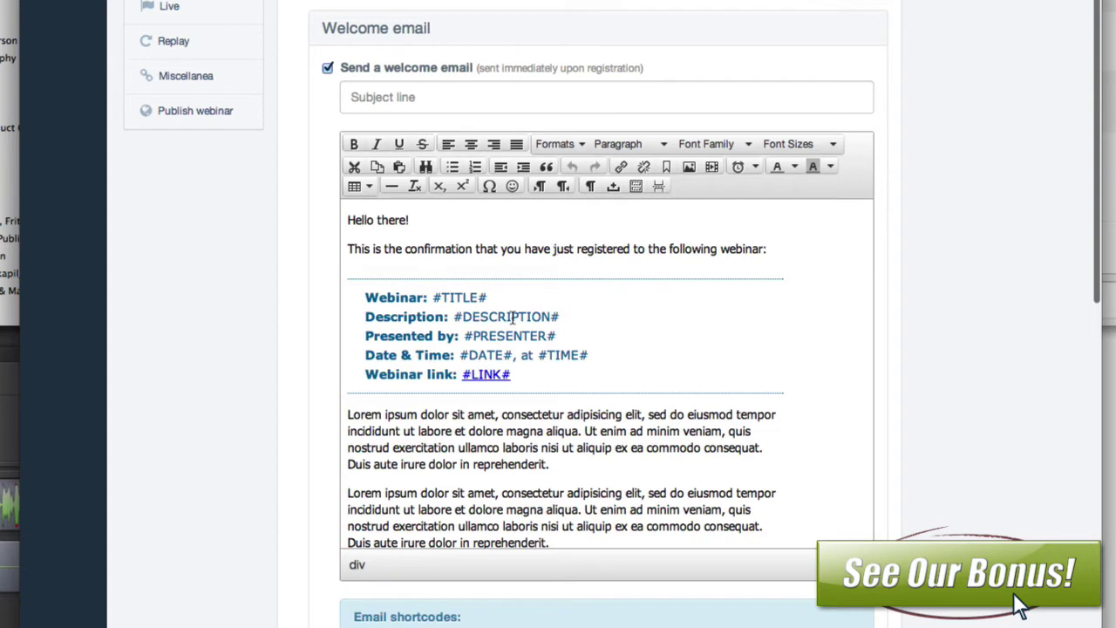
scroll(535, 339, down, 3)
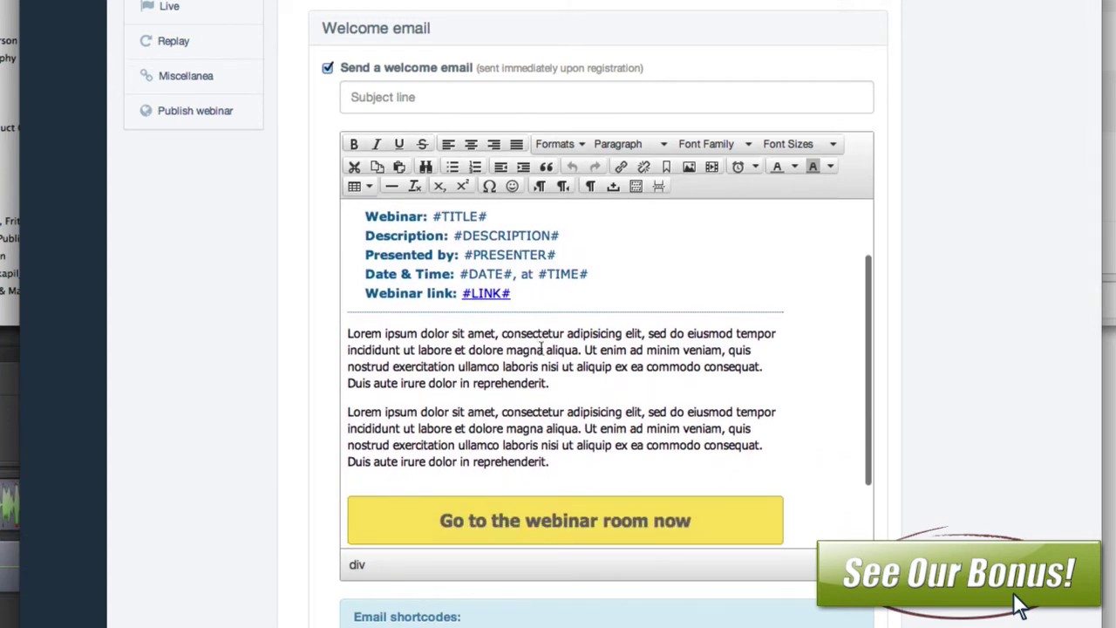
drag(552, 460, 302, 339)
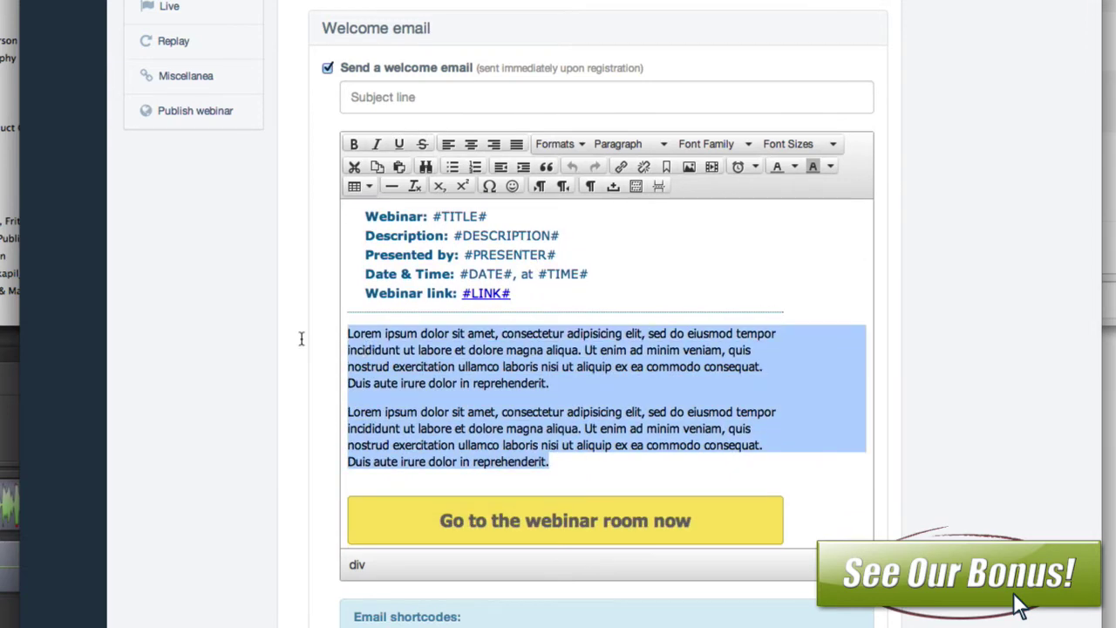
scroll(519, 467, down, 4)
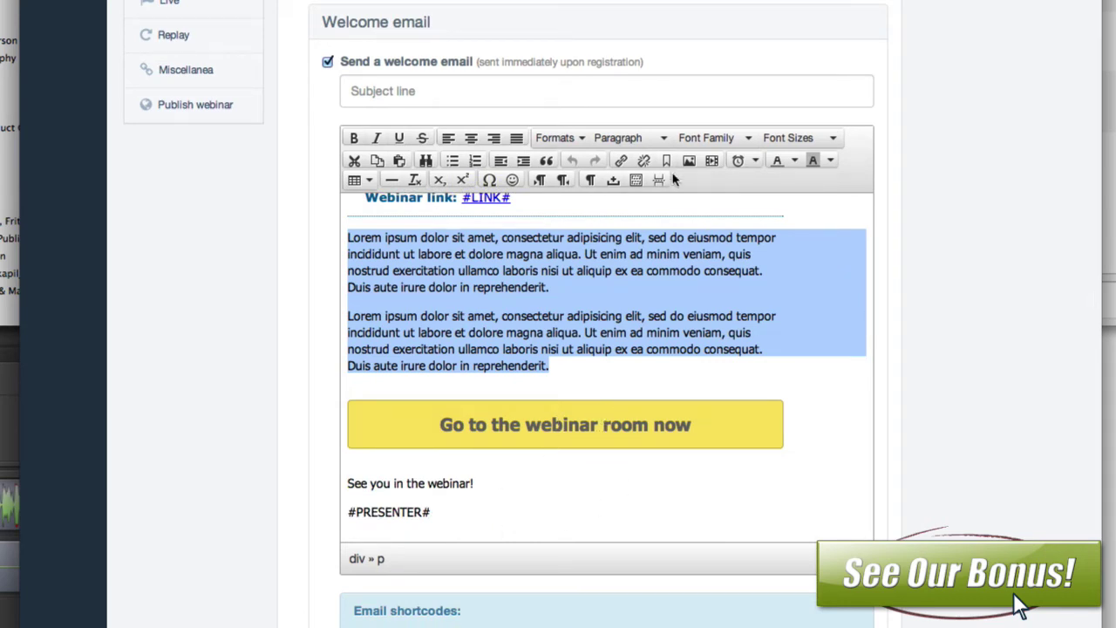
scroll(985, 323, down, 10)
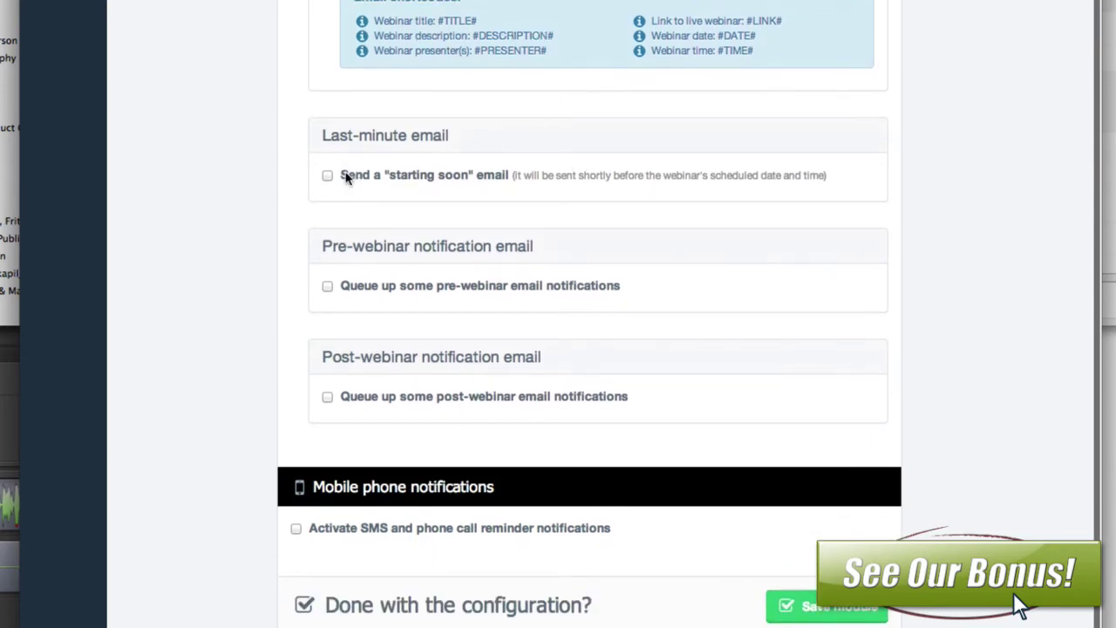
Step: Enable the 'starting soon' last-minute email and move to its Subject line field
click(327, 177)
scroll(510, 358, down, 3)
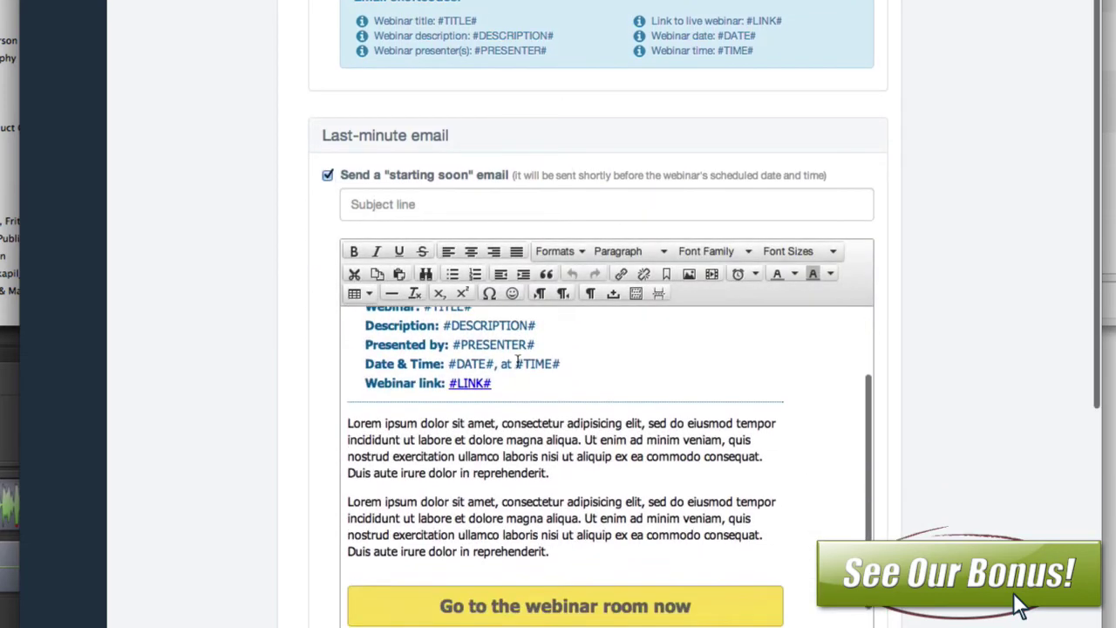
scroll(486, 409, up, 3)
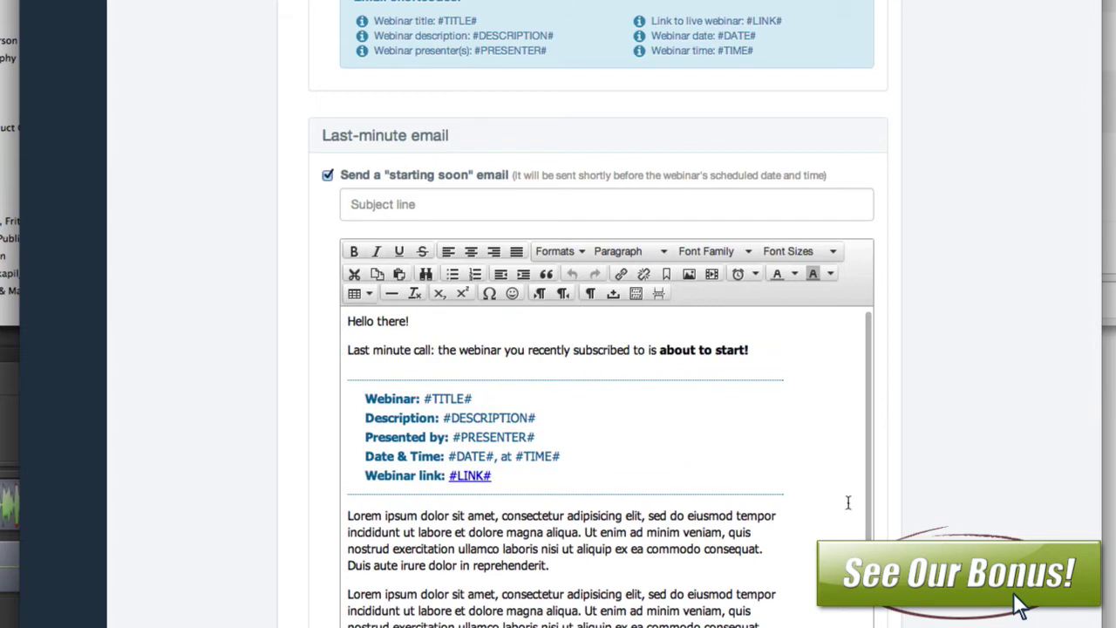
scroll(937, 476, down, 5)
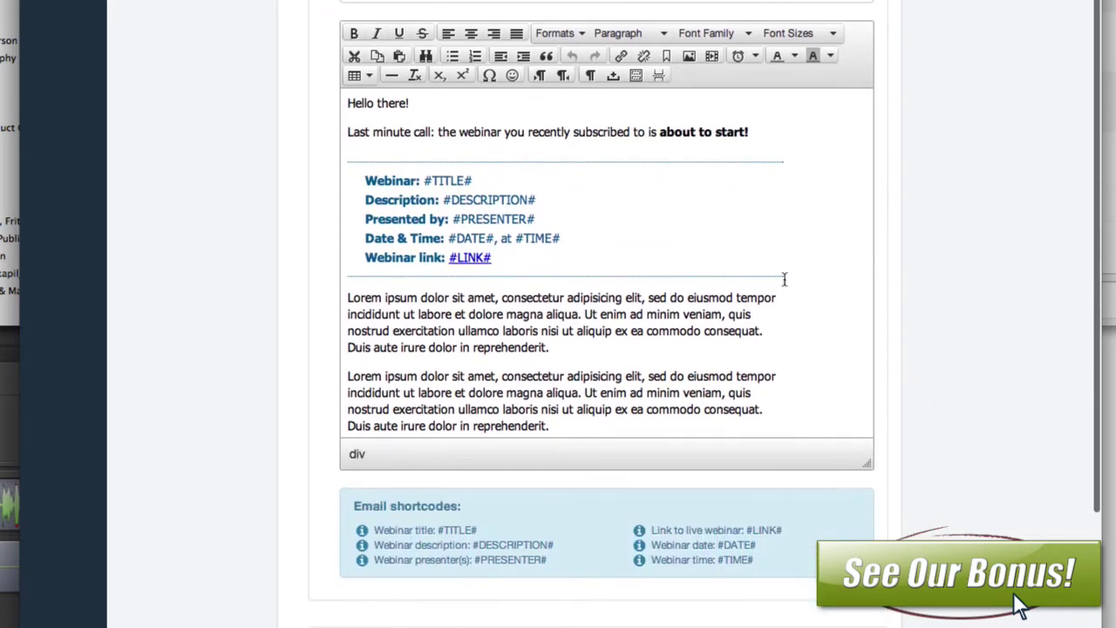
scroll(651, 274, up, 1)
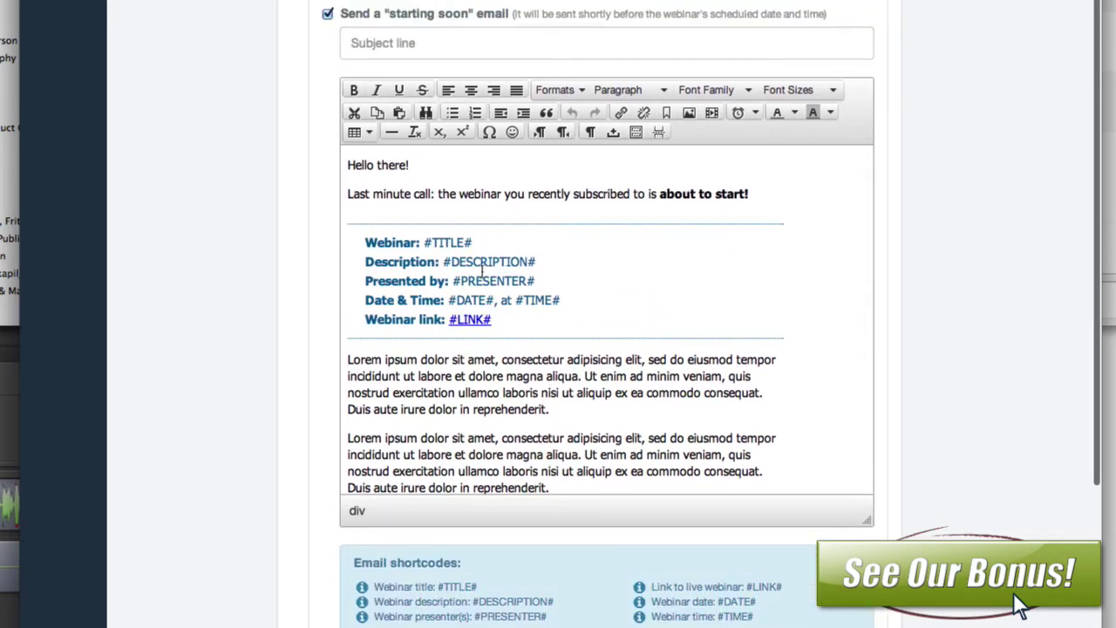
click(449, 36)
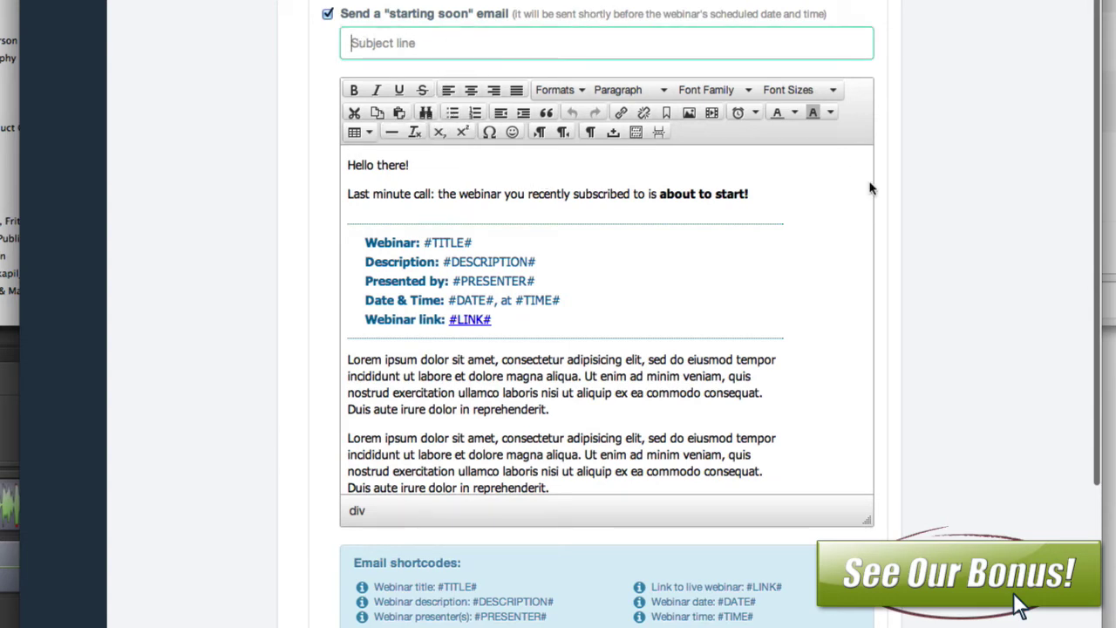
scroll(972, 267, down, 8)
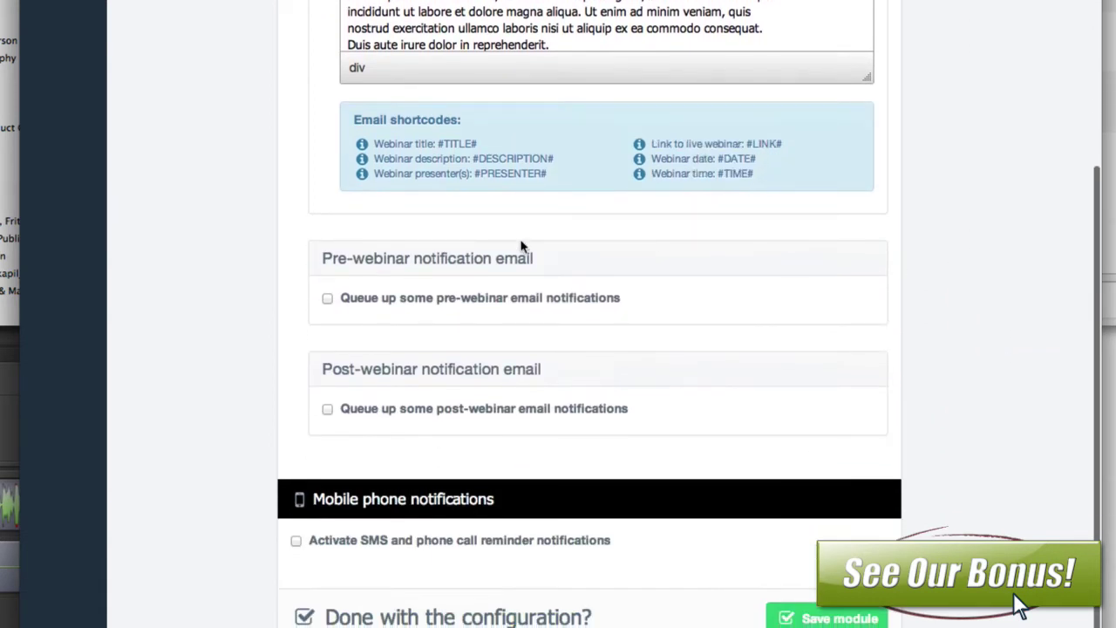
Step: Turn on pre-webinar reminder emails sent 12 hours before the webinar
click(328, 299)
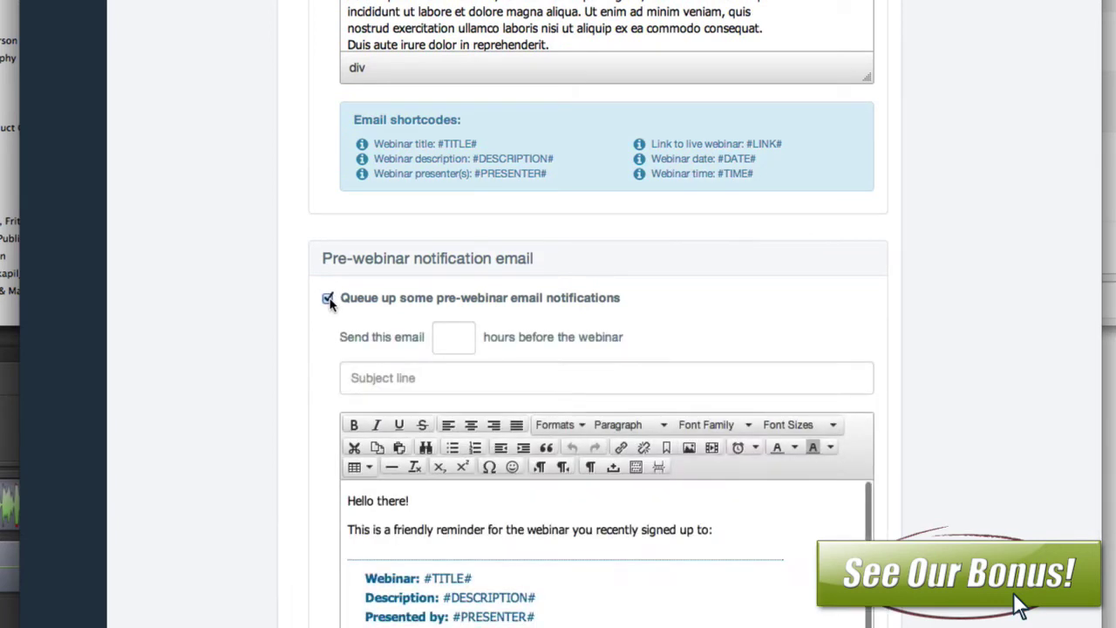
click(459, 339)
text(12)
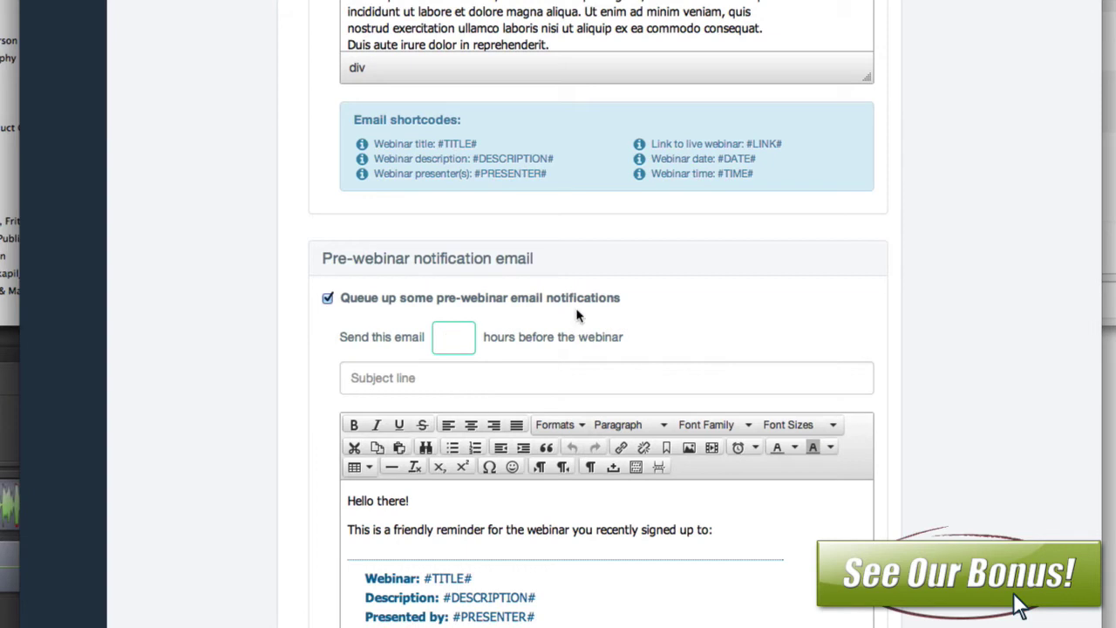
scroll(577, 318, down, 10)
scroll(577, 309, down, 2)
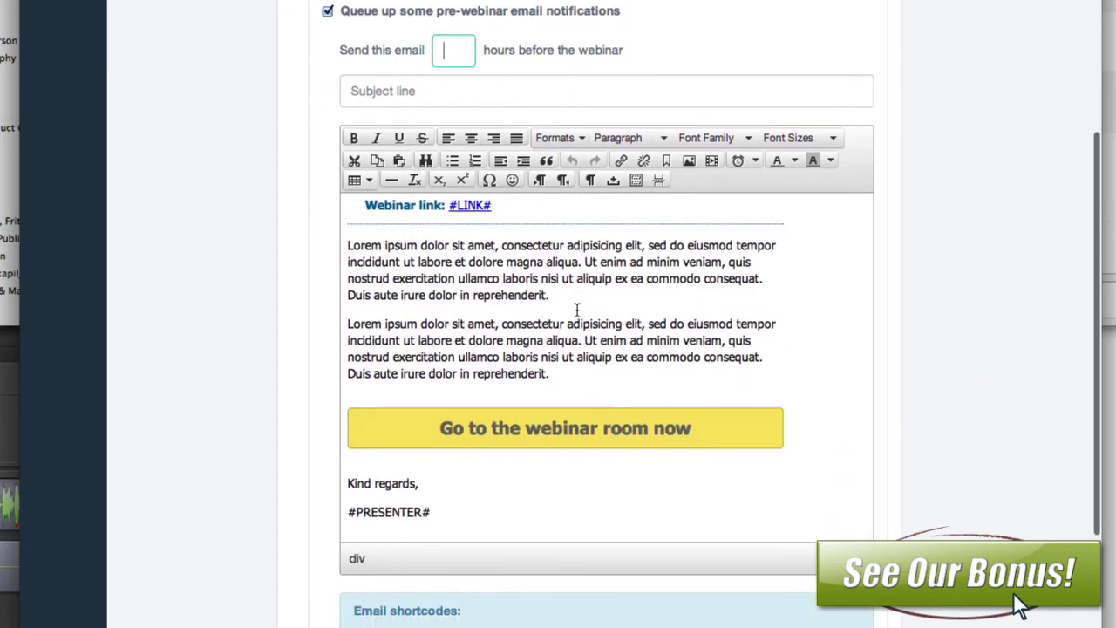
scroll(252, 353, down, 10)
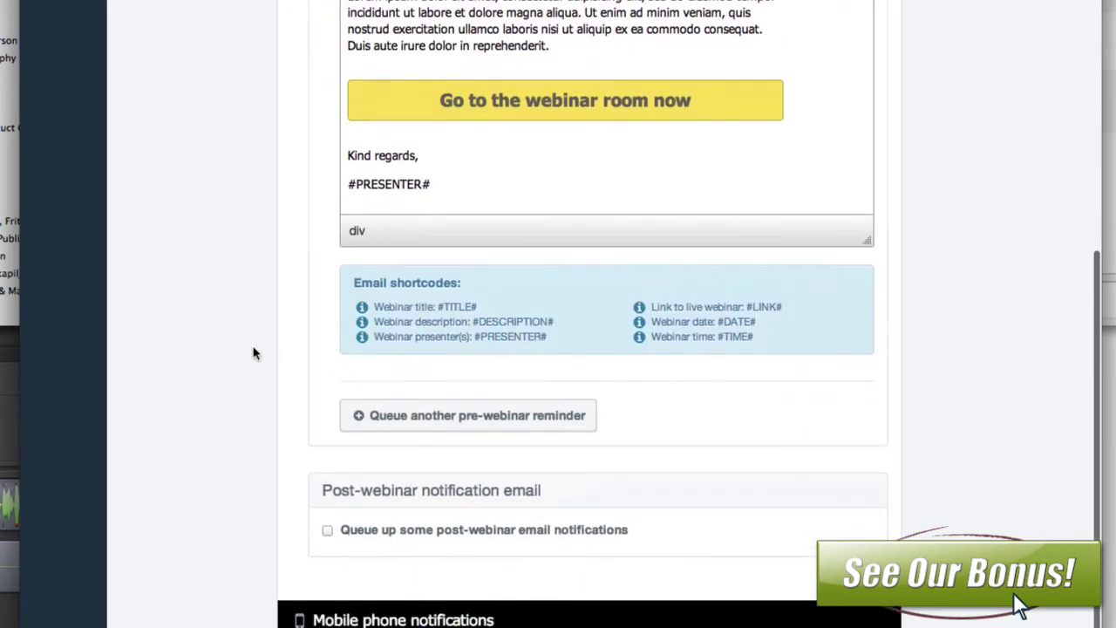
Step: Queue a second pre-webinar reminder email beneath the first one
click(422, 297)
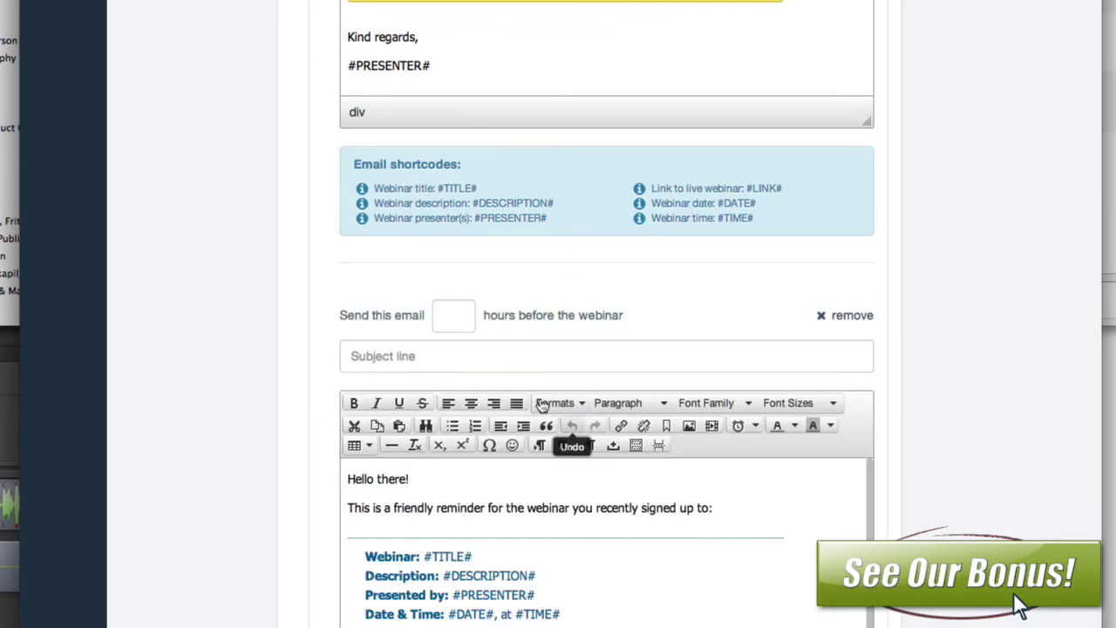
scroll(535, 398, down, 5)
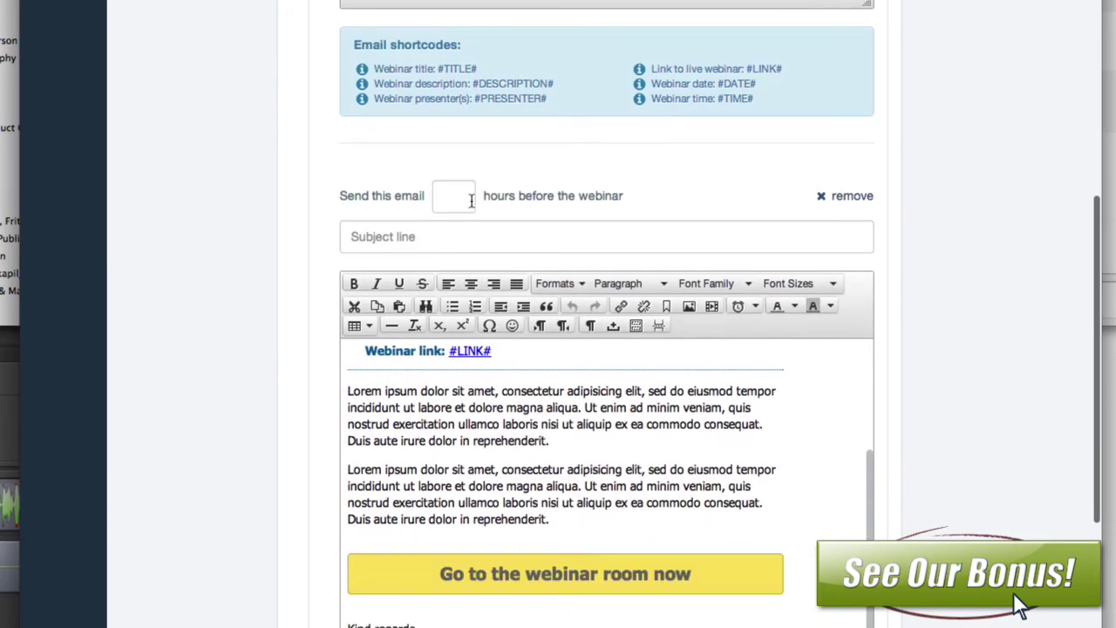
scroll(348, 446, down, 9)
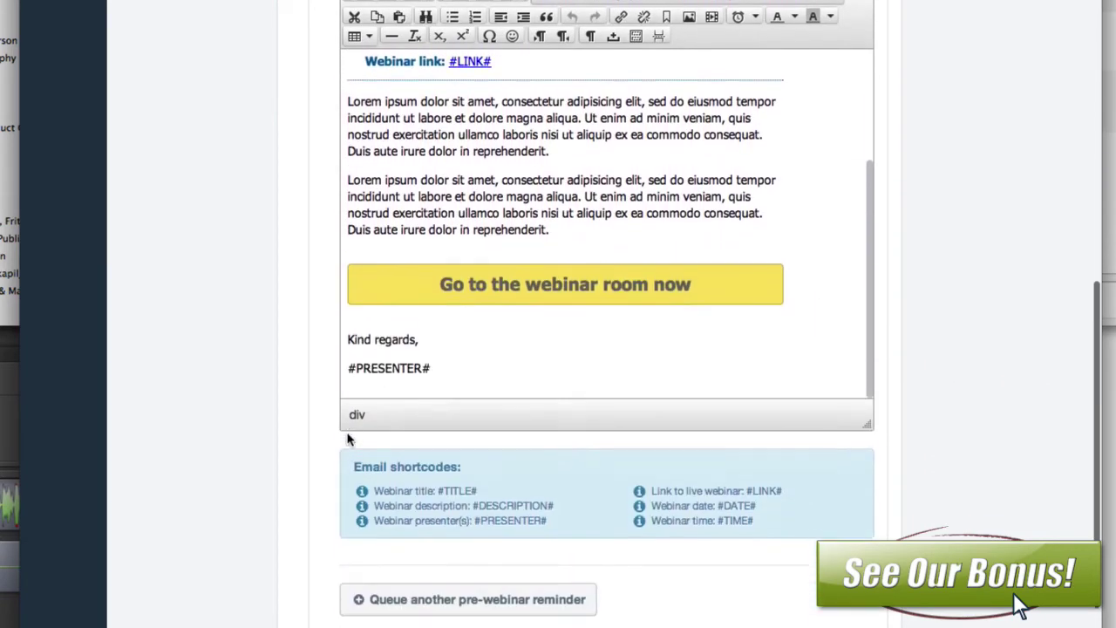
scroll(348, 439, down, 3)
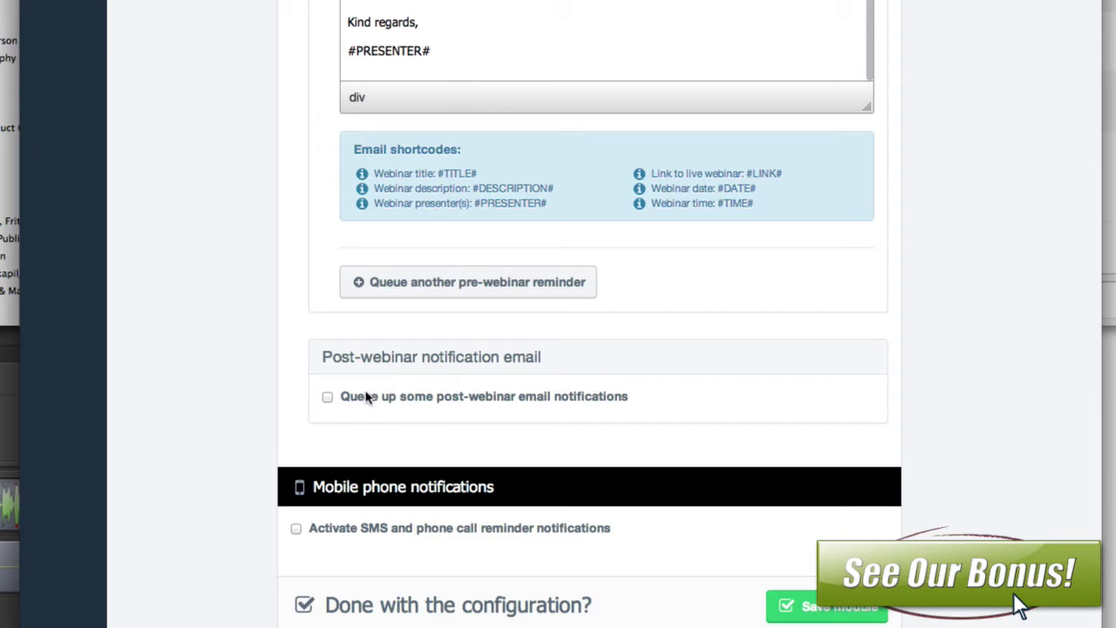
Step: Turn on post-webinar email notifications sent 1 hour after the webinar
click(327, 399)
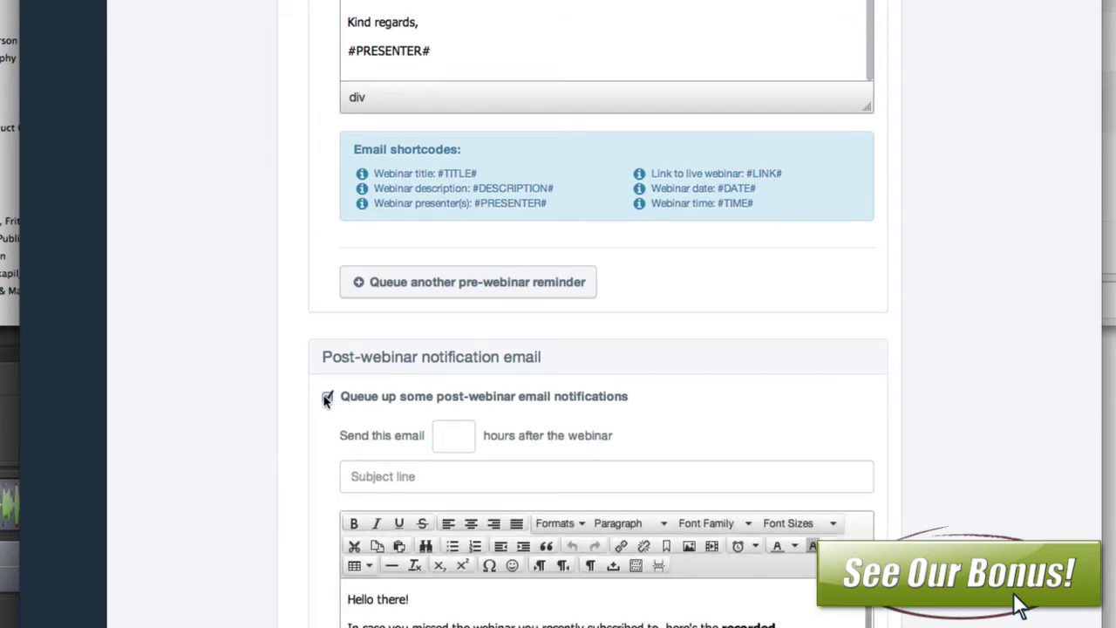
scroll(323, 401, down, 5)
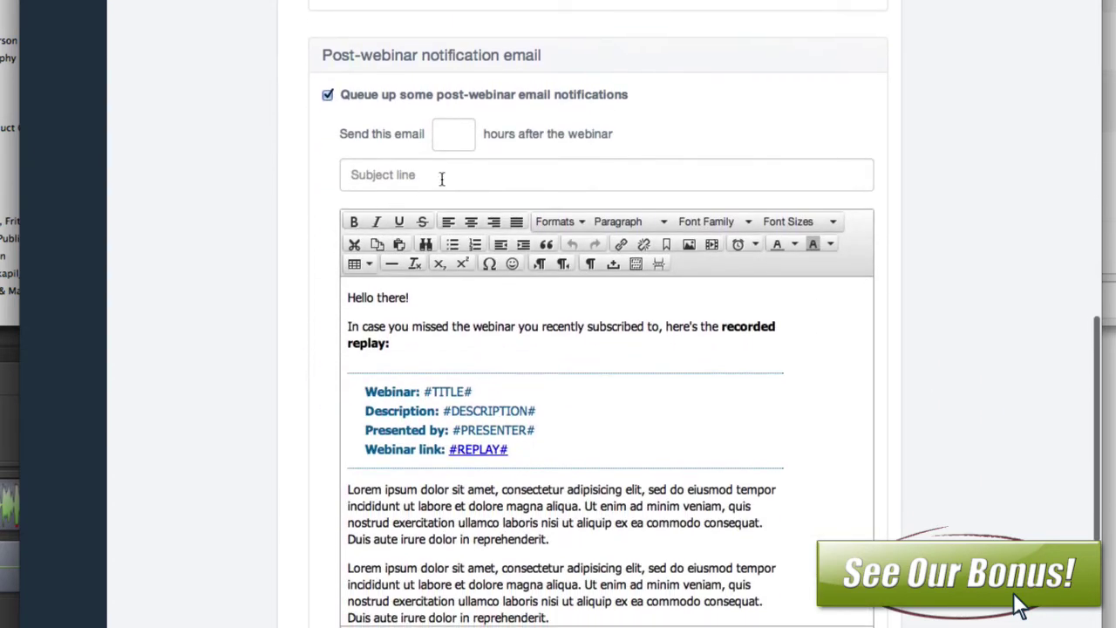
click(453, 137)
text(1)
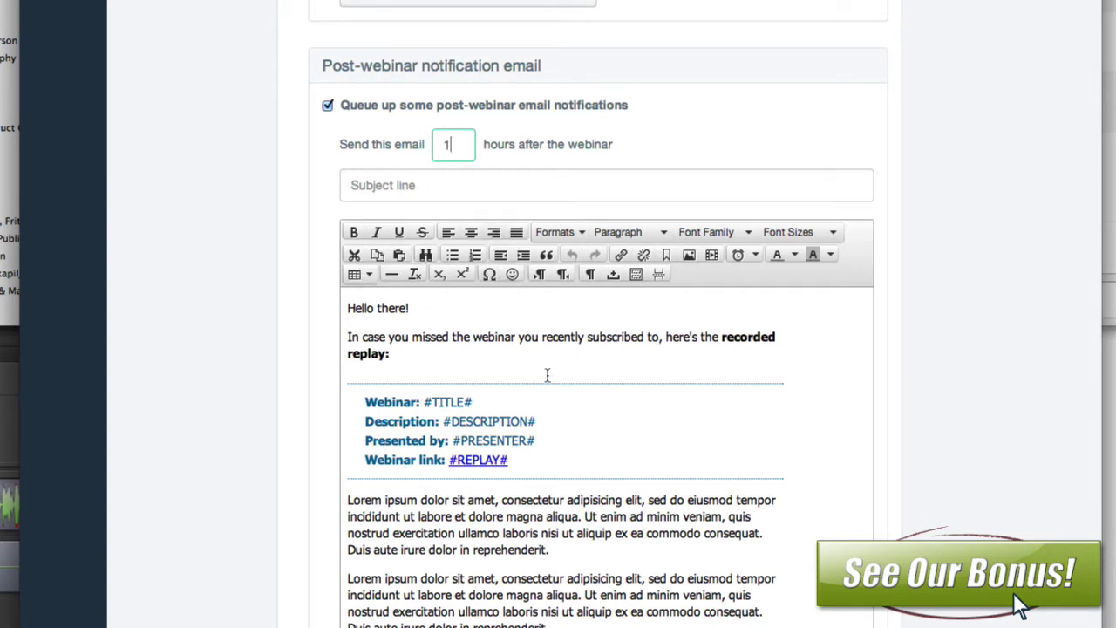
scroll(593, 424, down, 6)
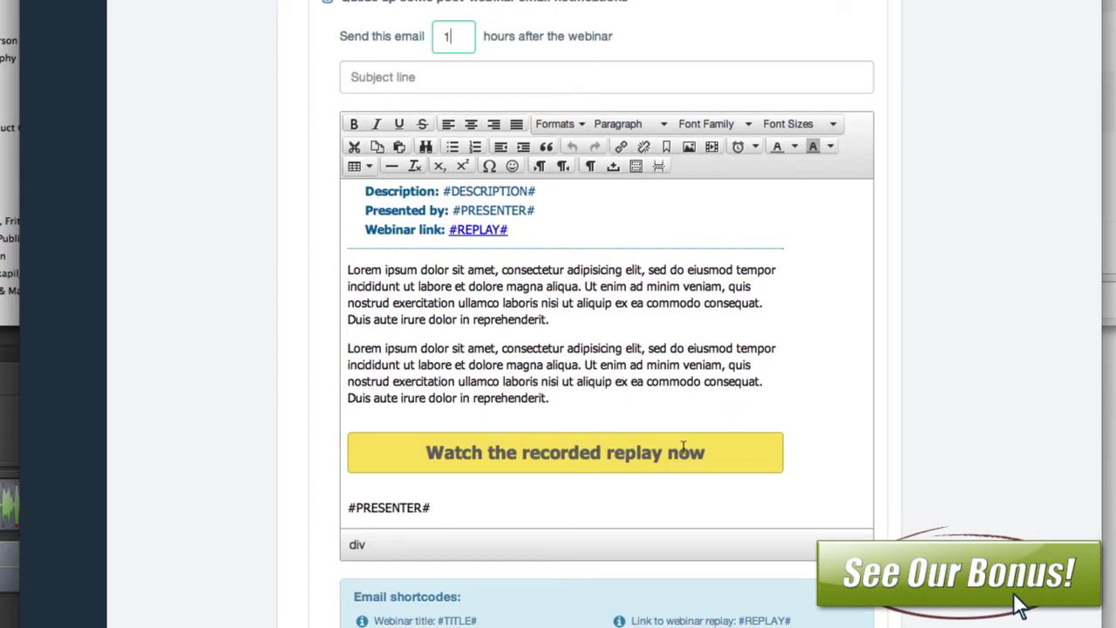
scroll(997, 338, down, 5)
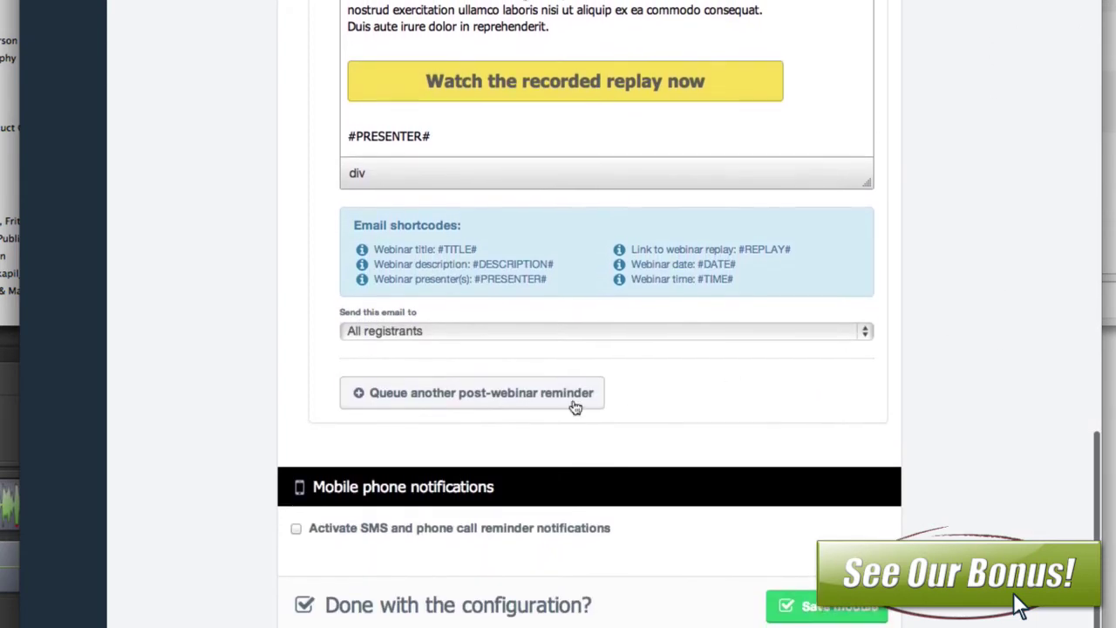
Step: Queue a second post-webinar reminder email
click(523, 407)
scroll(720, 443, down, 4)
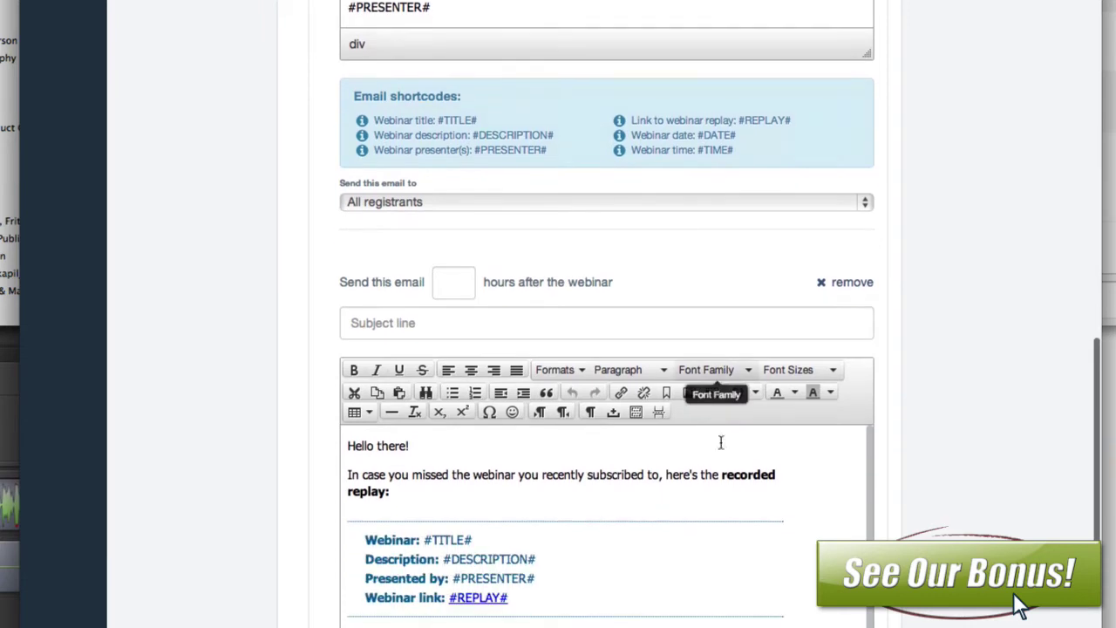
drag(544, 441, 528, 372)
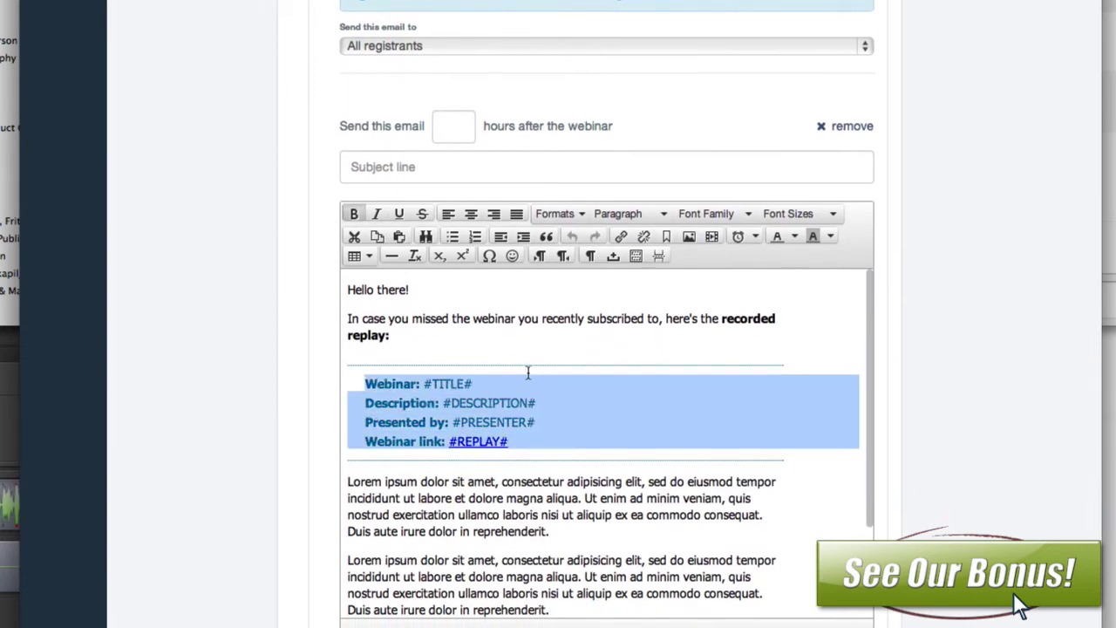
key(Left)
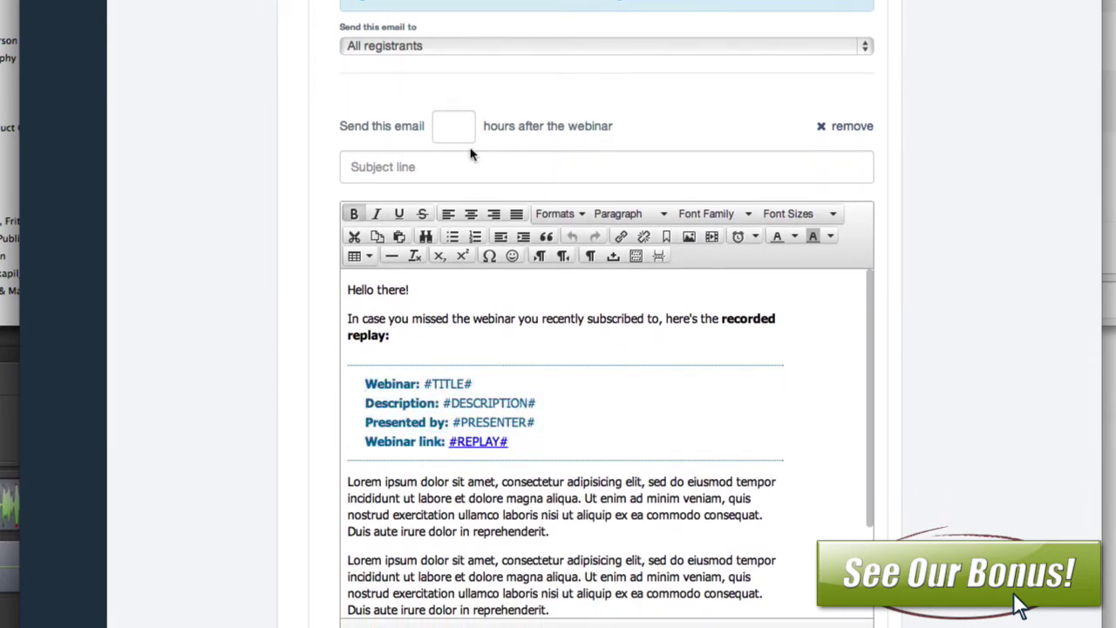
scroll(720, 392, down, 3)
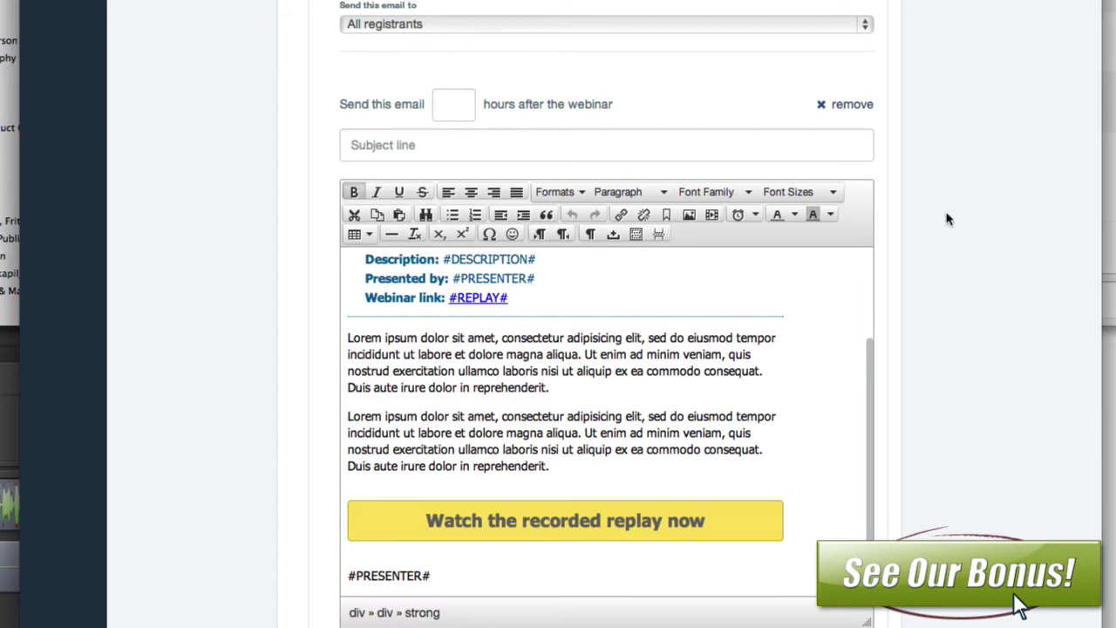
scroll(956, 200, down, 5)
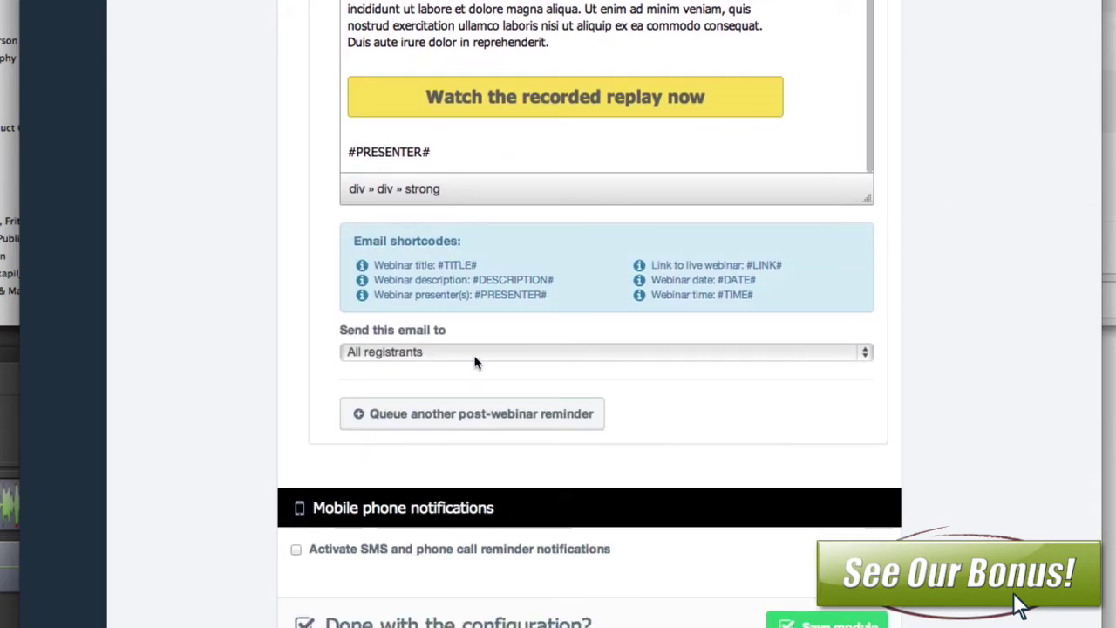
Step: Send this post-webinar email only to registrants who attended
click(474, 356)
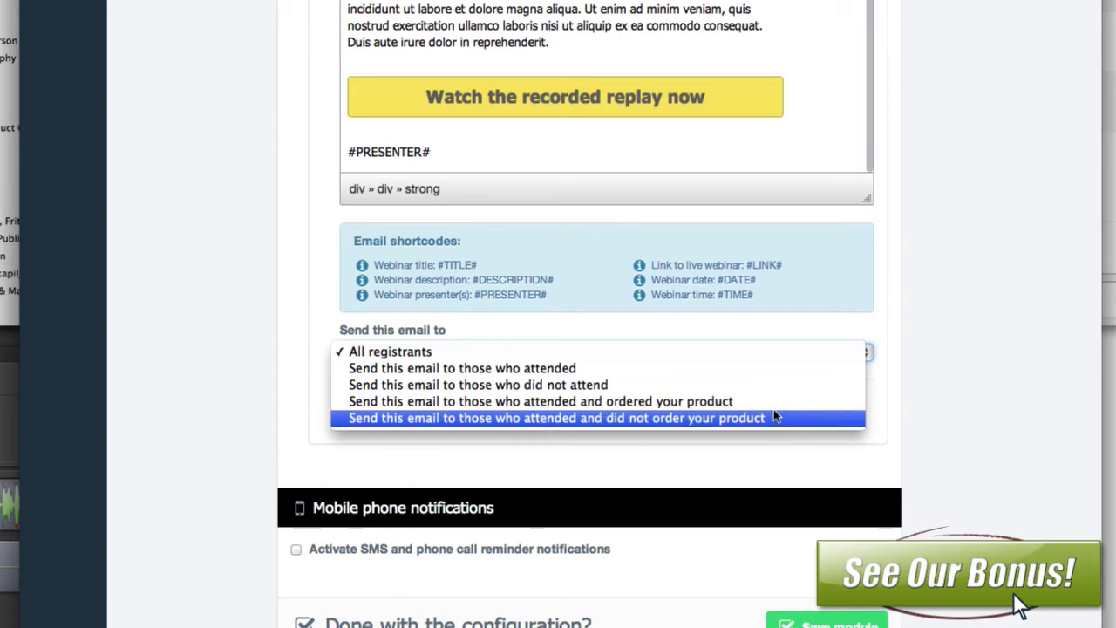
click(753, 370)
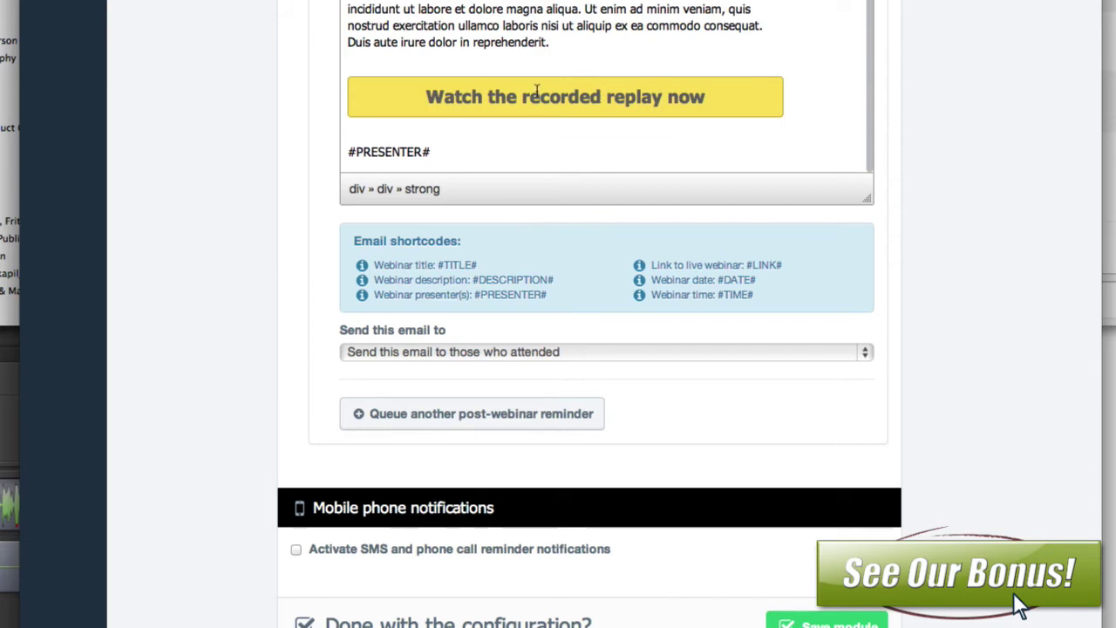
scroll(536, 92, down, 1)
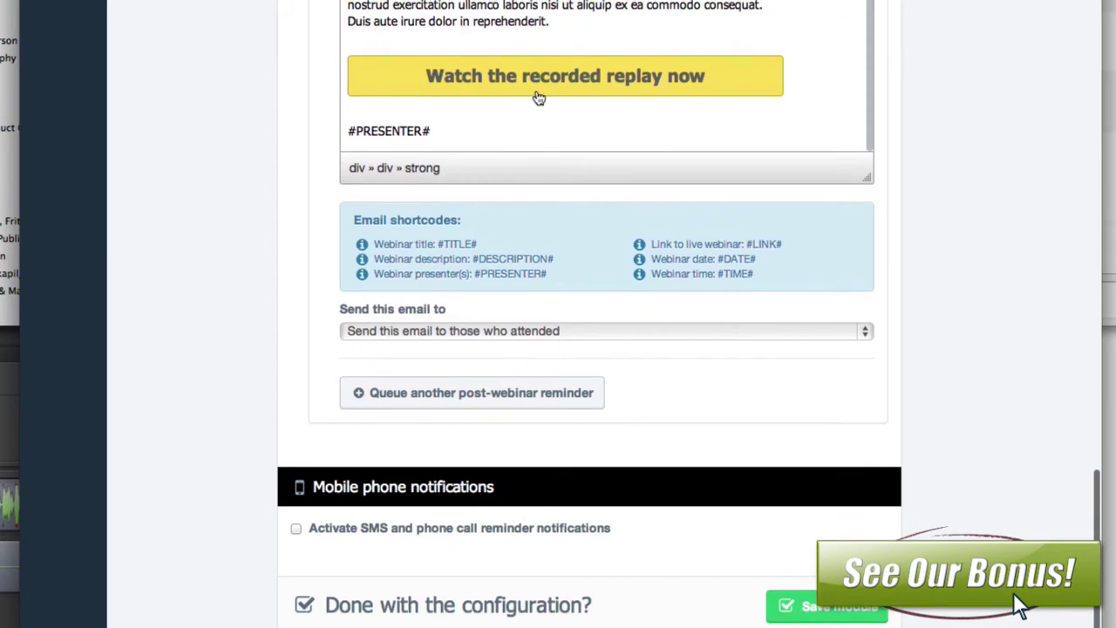
Step: Activate SMS and phone call reminders to reveal their separate notification options
click(296, 528)
scroll(296, 533, down, 3)
scroll(297, 533, down, 3)
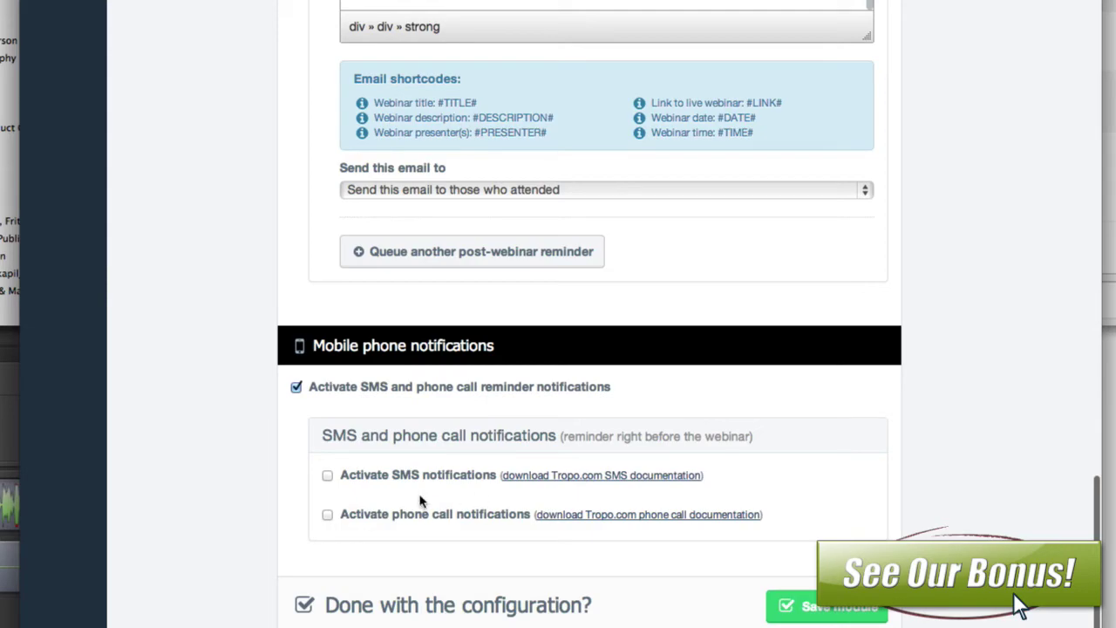
scroll(424, 384, up, 20)
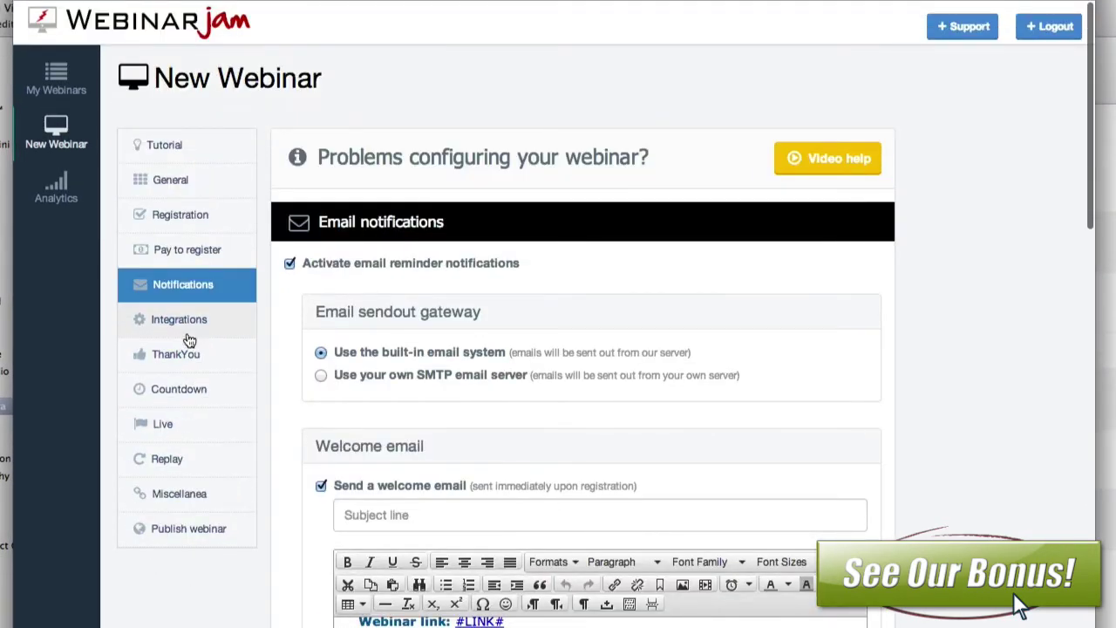
Step: In the autoresponder integration, add registrants to an Aweber mailing list and focus the form-code box
click(185, 321)
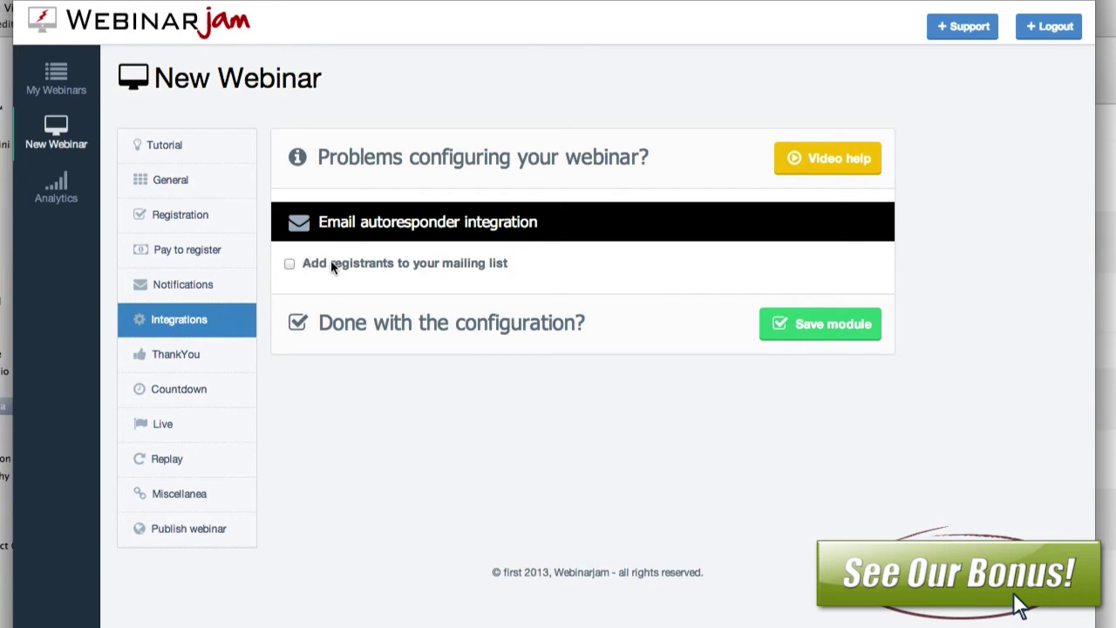
click(288, 263)
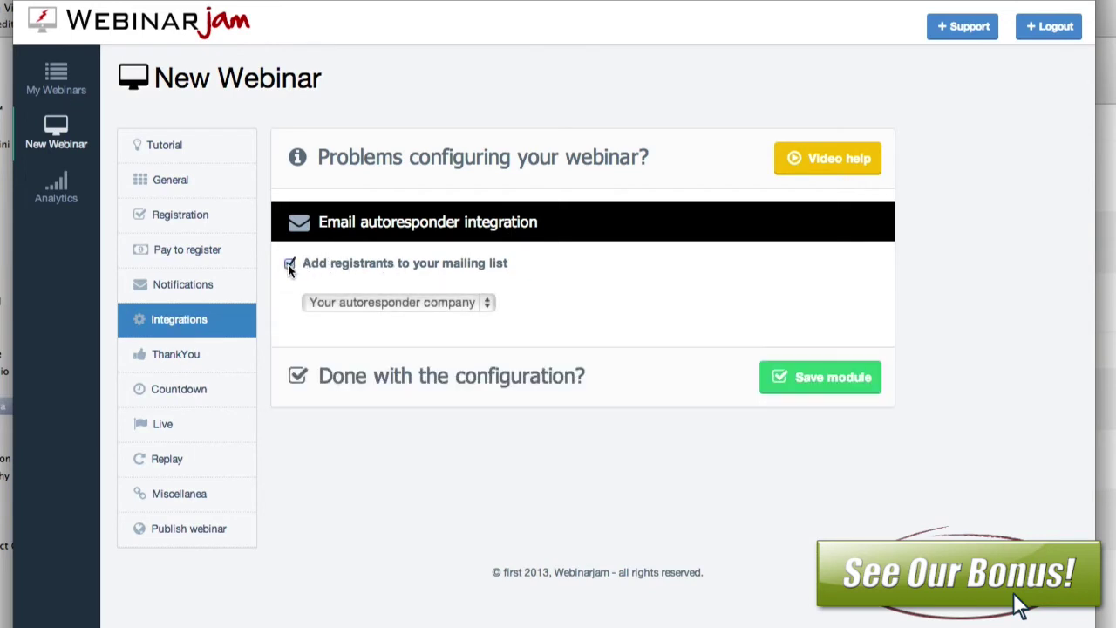
click(427, 302)
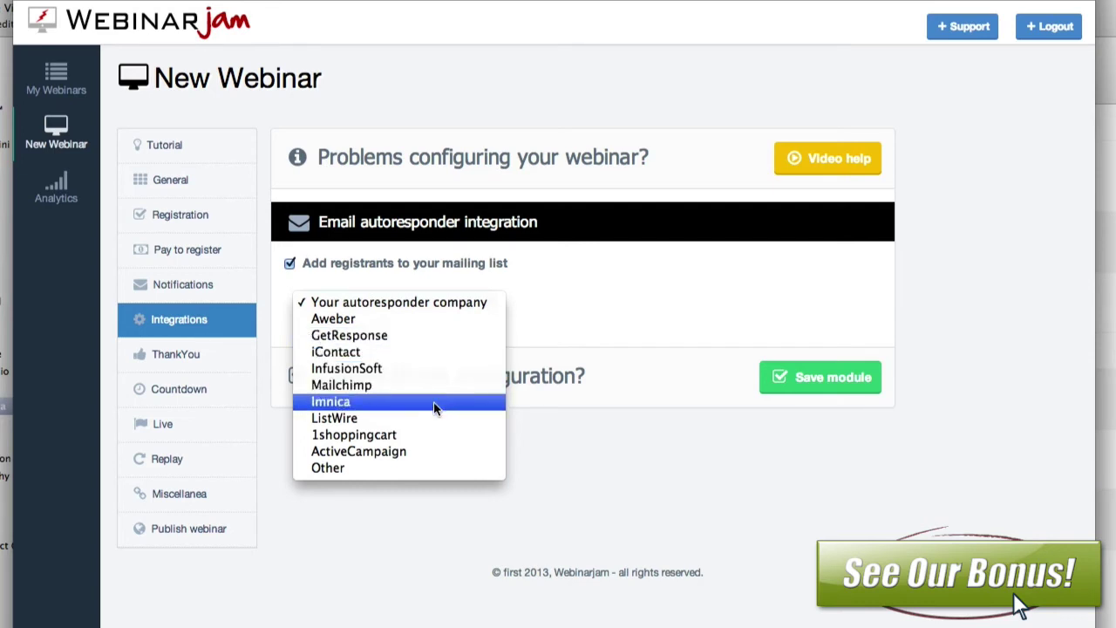
click(434, 325)
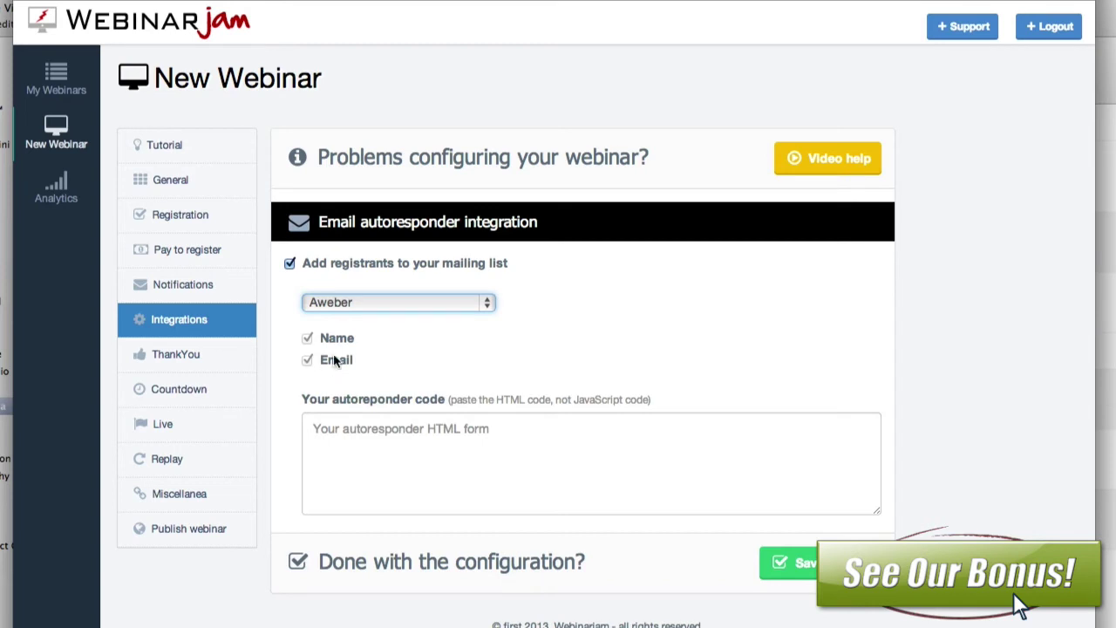
click(408, 438)
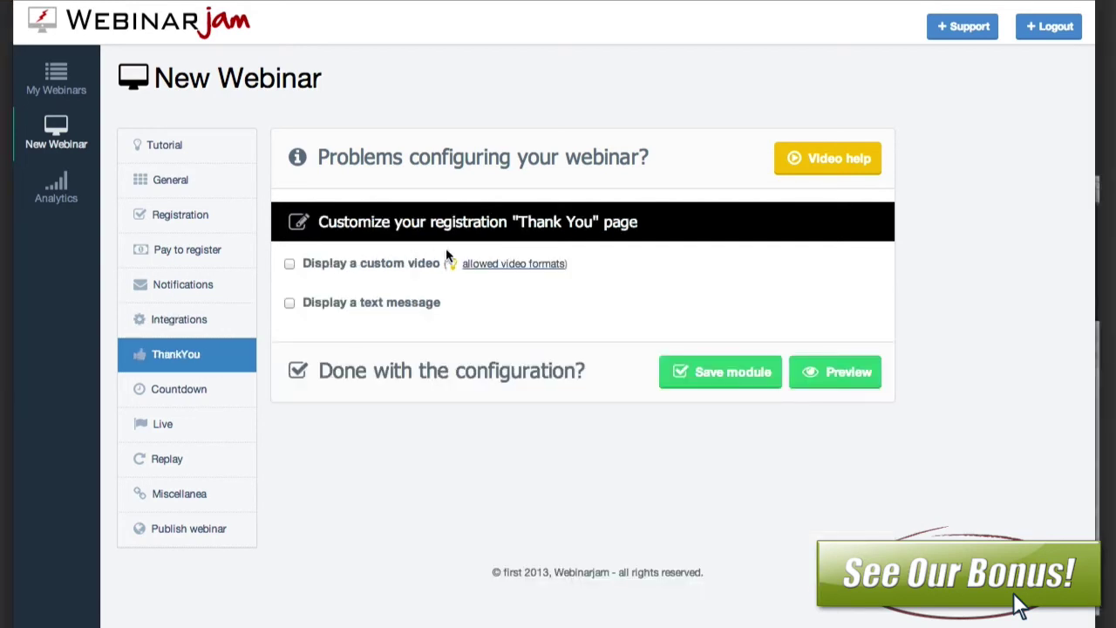
Step: Enable a custom video and a two-line placeholder text message on the Thank You page
click(289, 263)
click(417, 303)
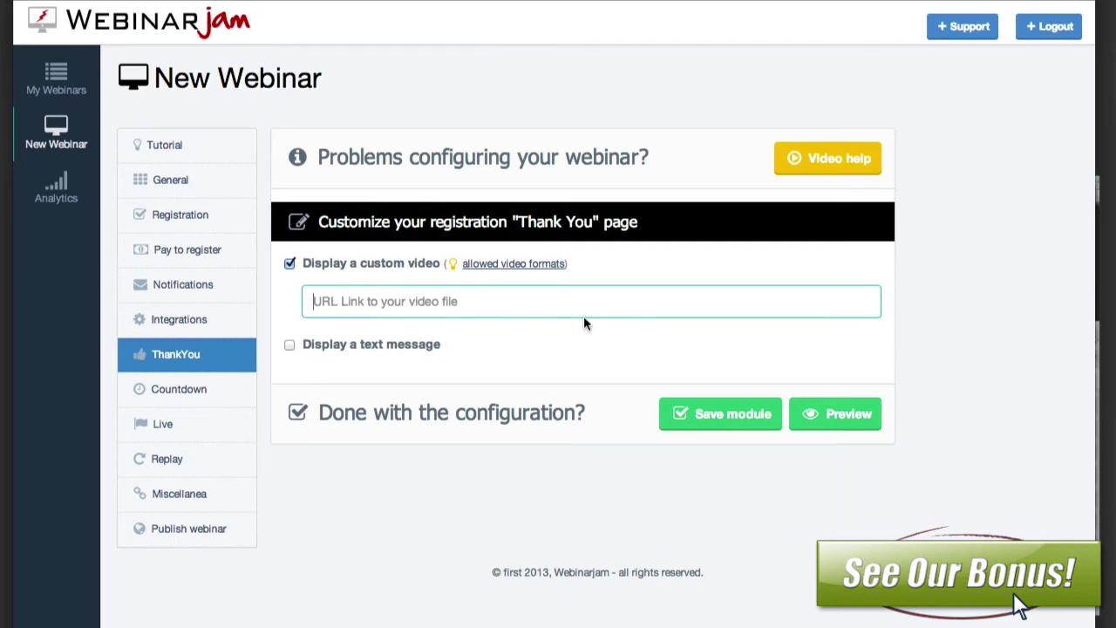
click(290, 346)
click(408, 462)
text(jsdkjas;df;ksdfasdf)
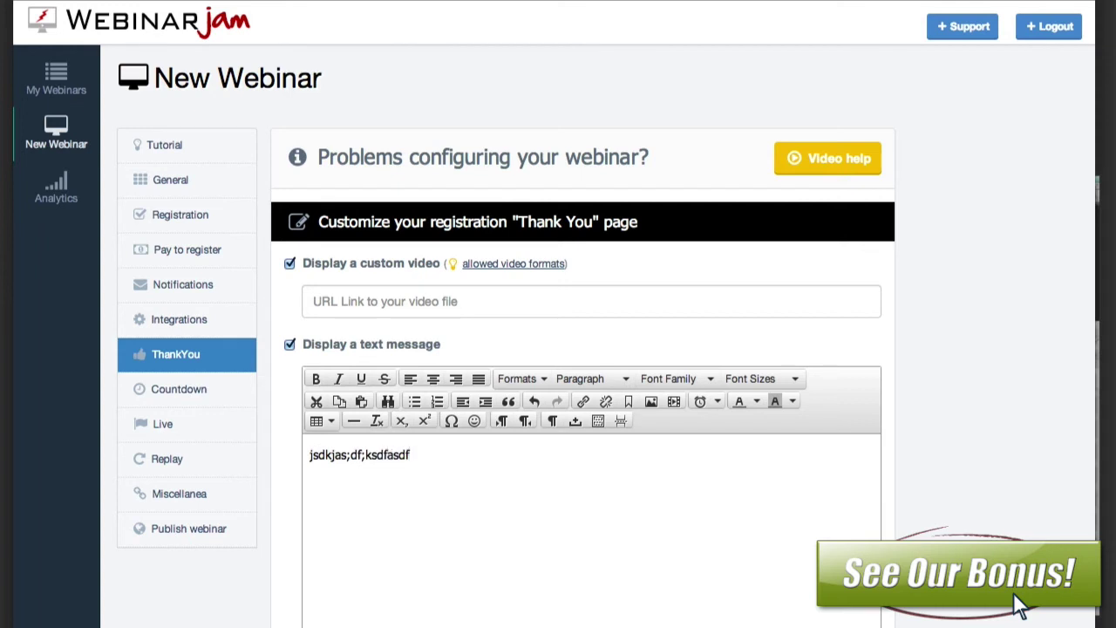
key(Return)
text(sdfasdfasdfasdasdfasdfasdf)
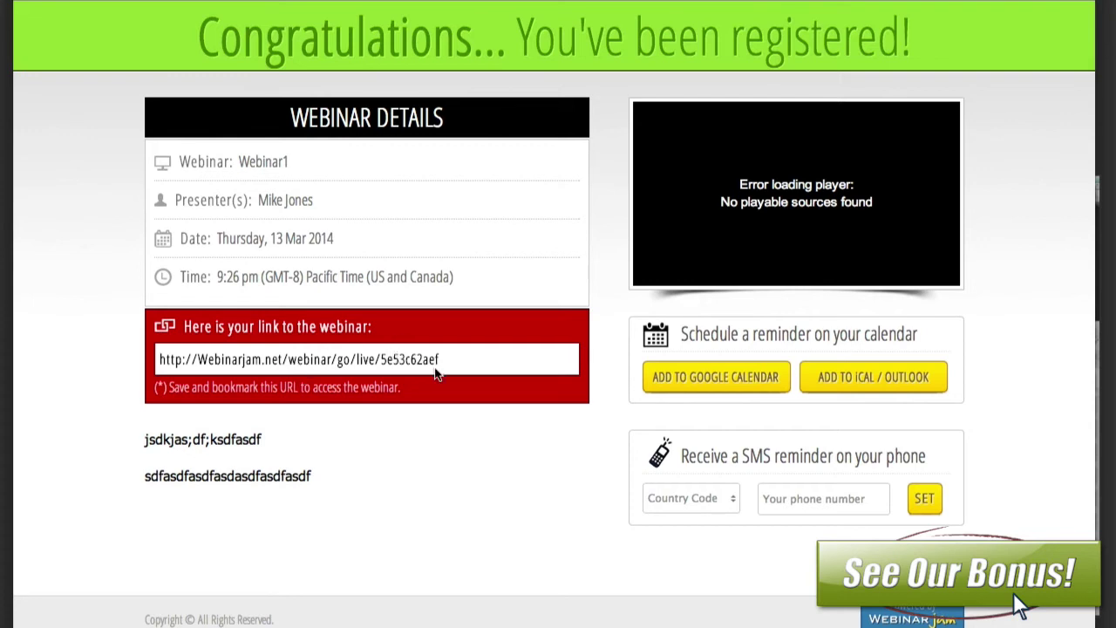
Step: Highlight the webinar link on the Thank You page preview
drag(459, 375, 448, 306)
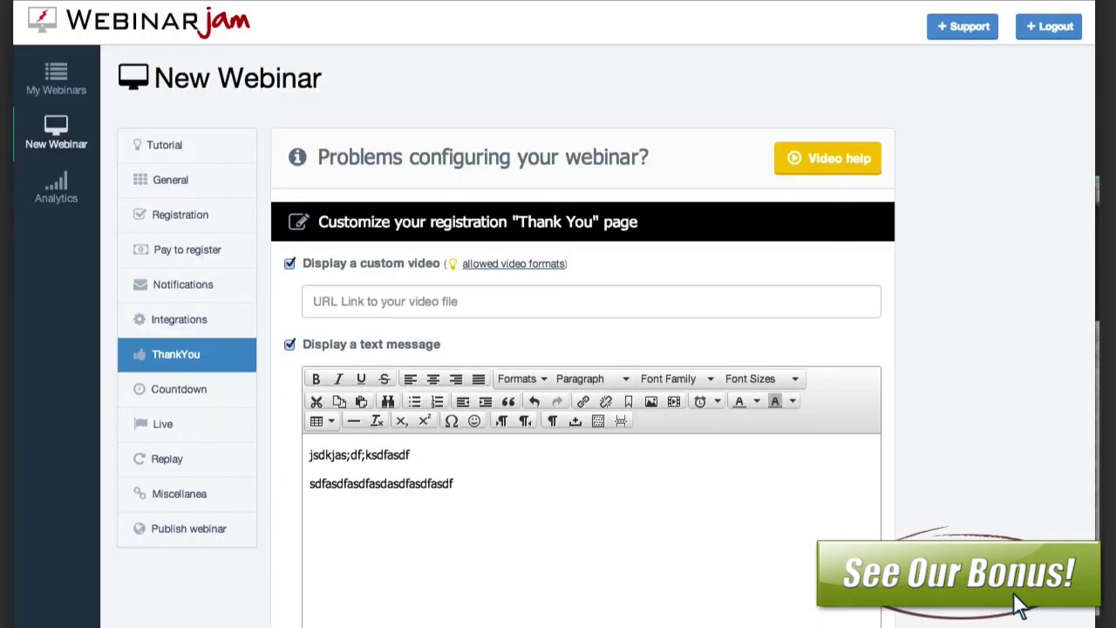
Step: Enable a custom video on the countdown page, preview it, then go to Live settings
click(198, 385)
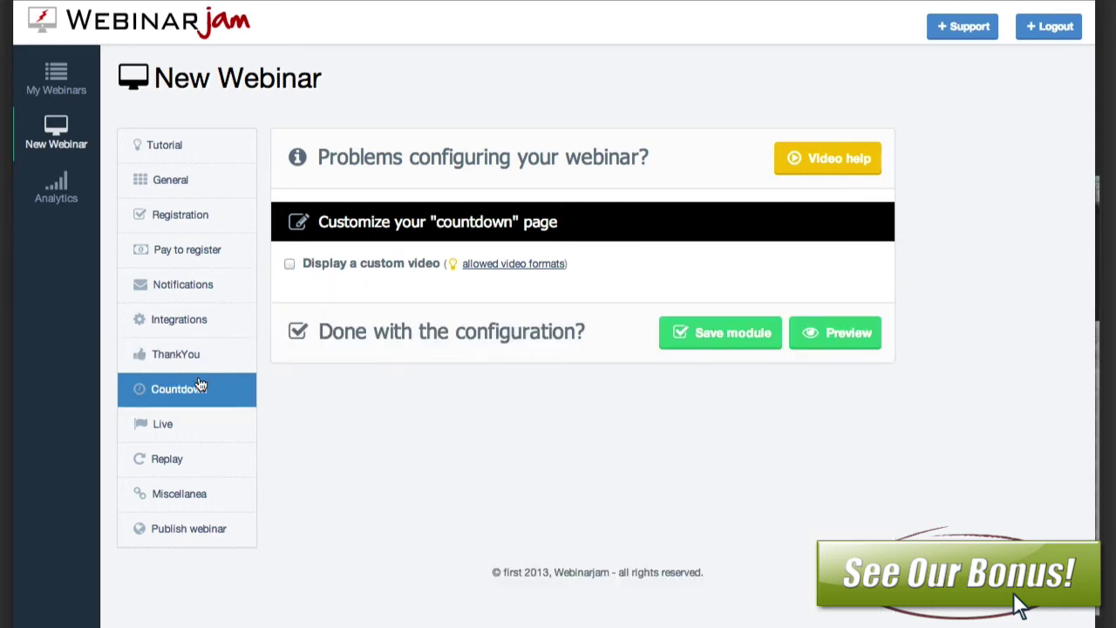
click(289, 263)
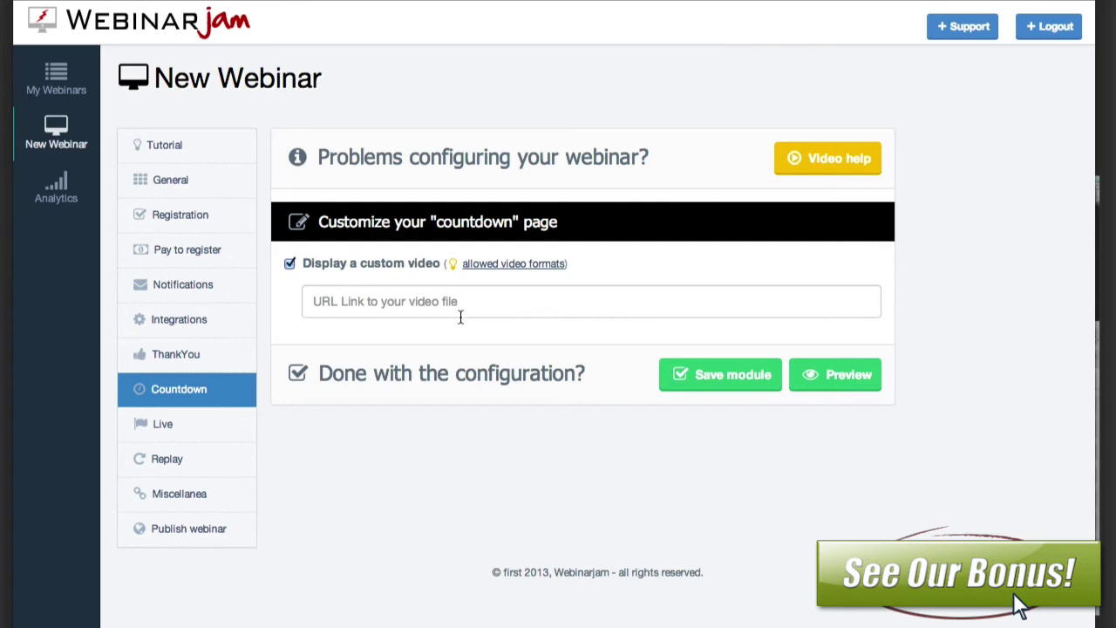
click(831, 375)
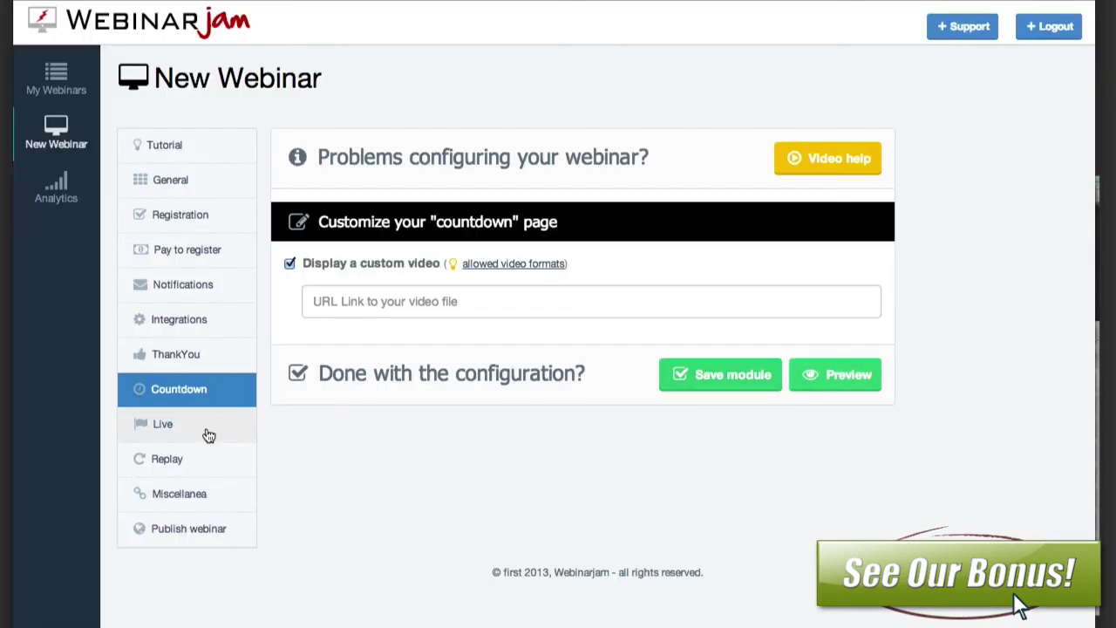
click(207, 434)
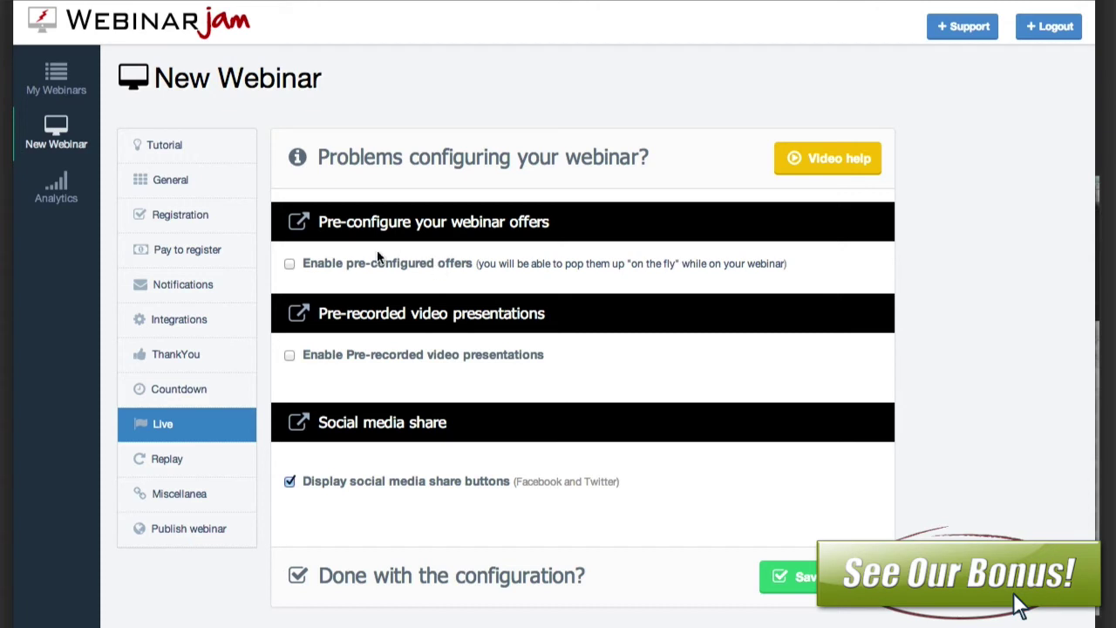
Step: Enable pre-configured offers and create offer #1 titled 'Free Ebook' with a pasted image URL
click(289, 262)
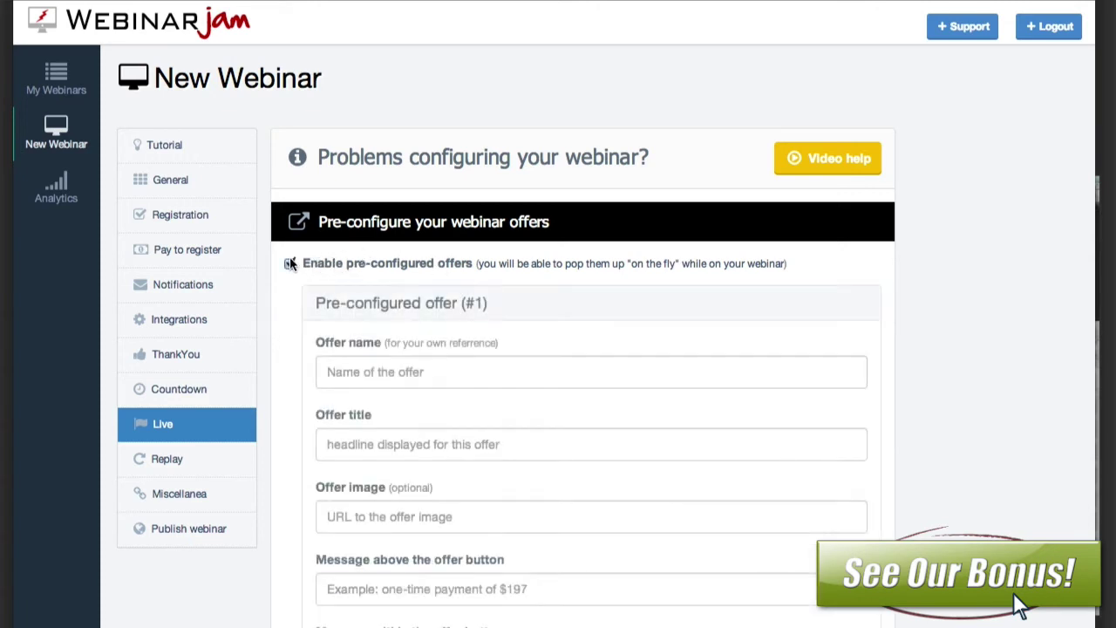
click(436, 372)
text(Free Ebook)
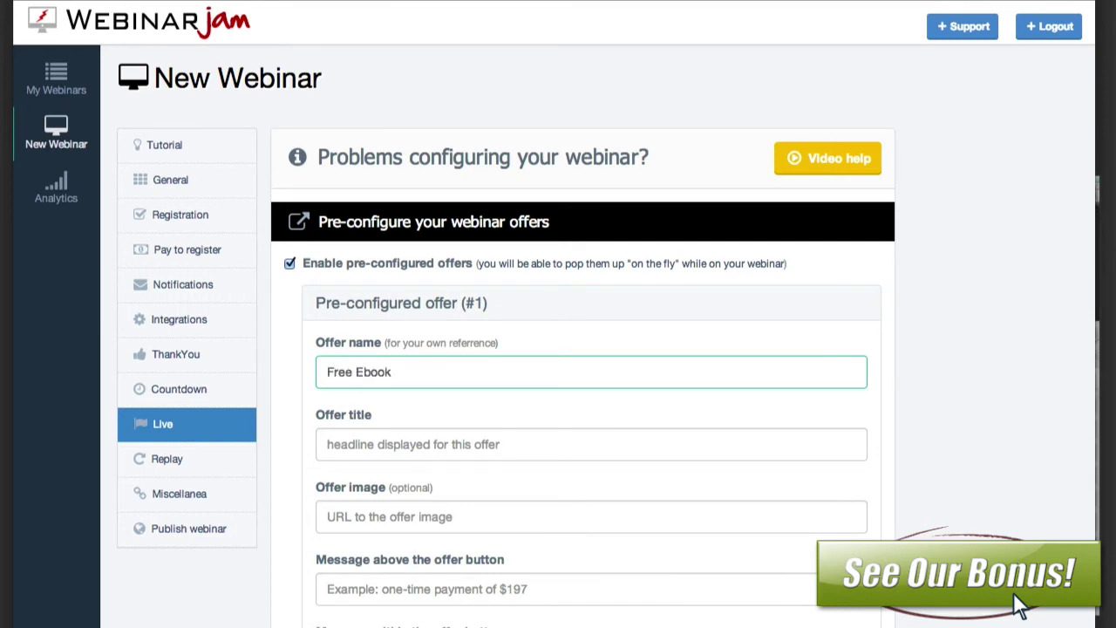
key(Tab)
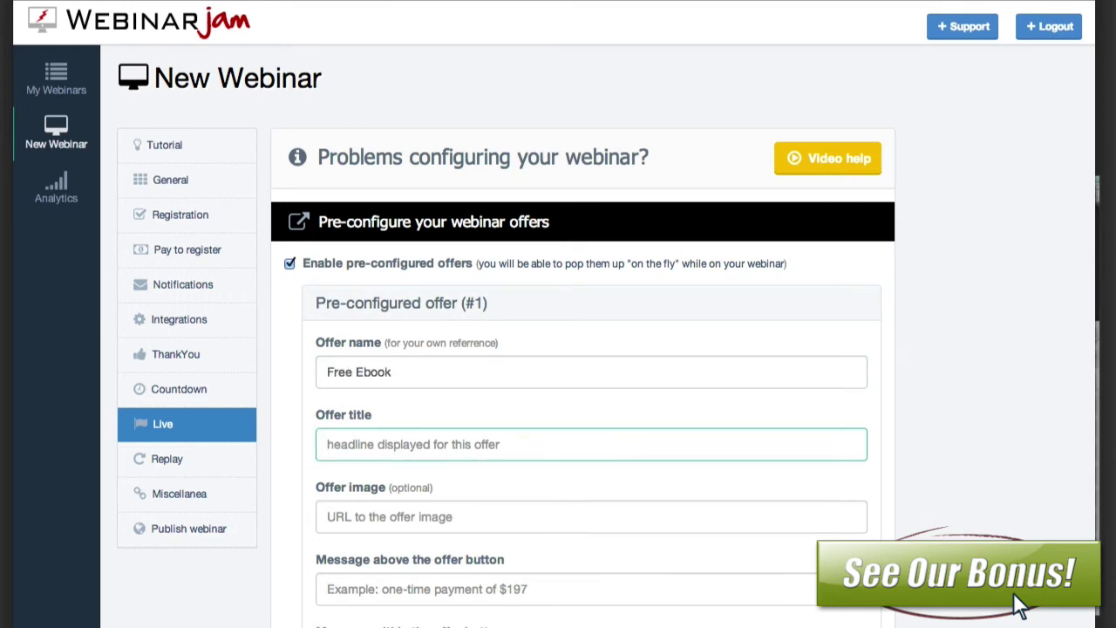
text(Free Ebook)
key(Tab)
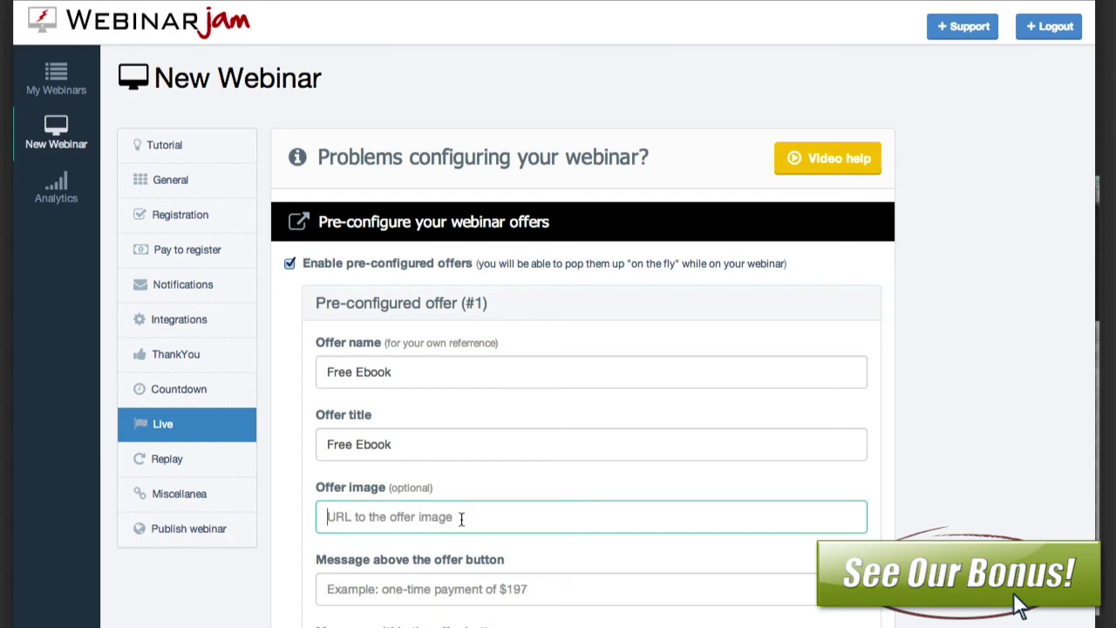
text(http://www.bigimtoolbox.com/images/bcs-softwarebox.png)
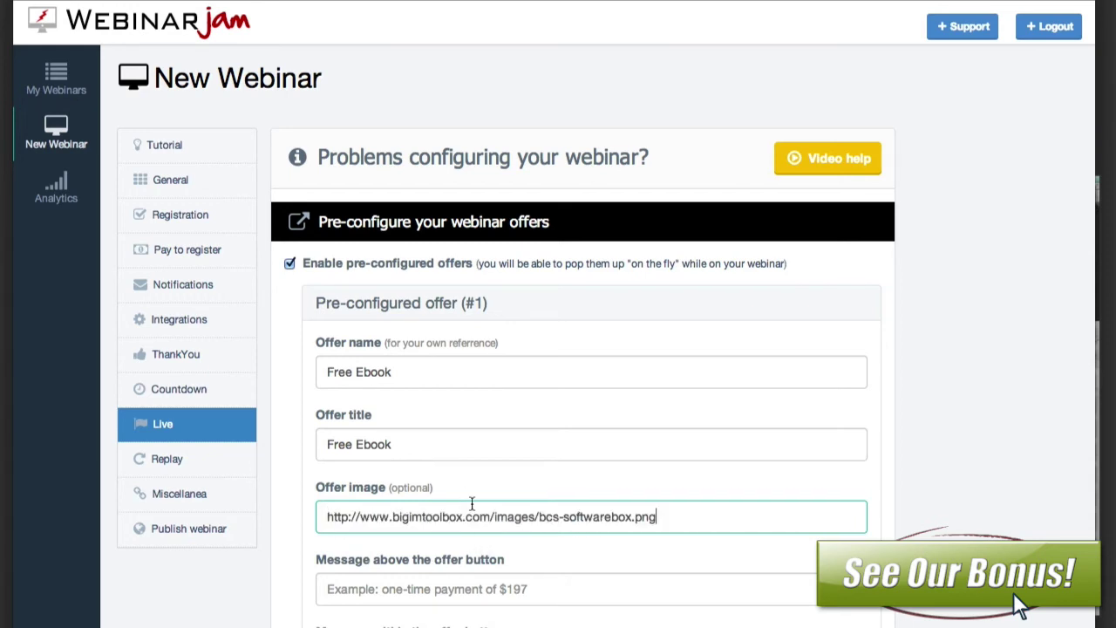
Step: Add the message 'Get it now for $2,000,000' above the offer button
click(439, 585)
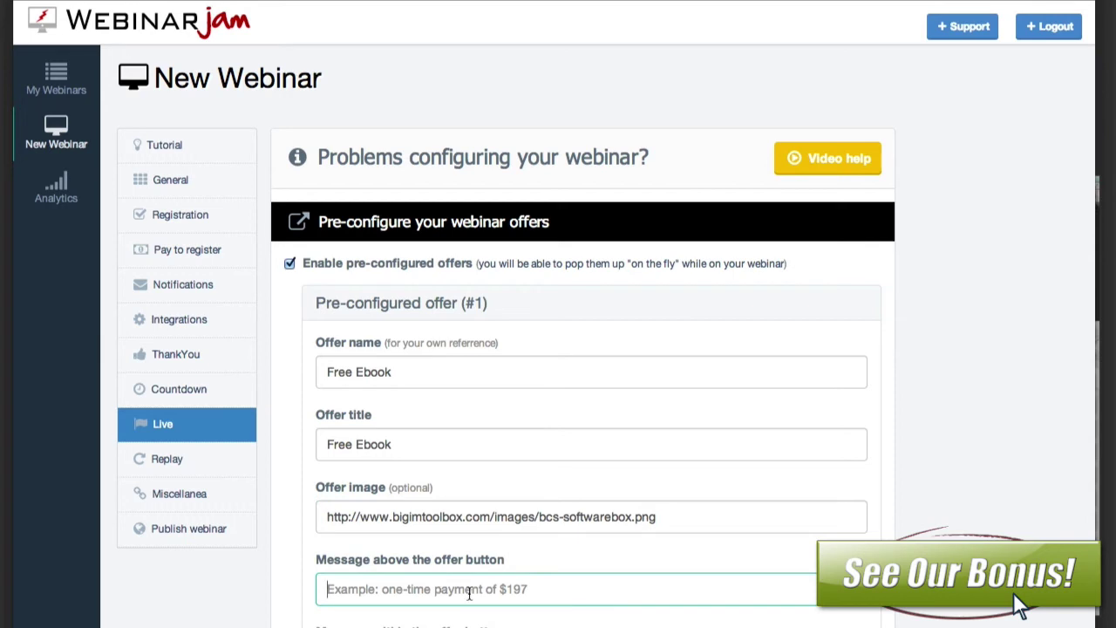
text(Get nit now )
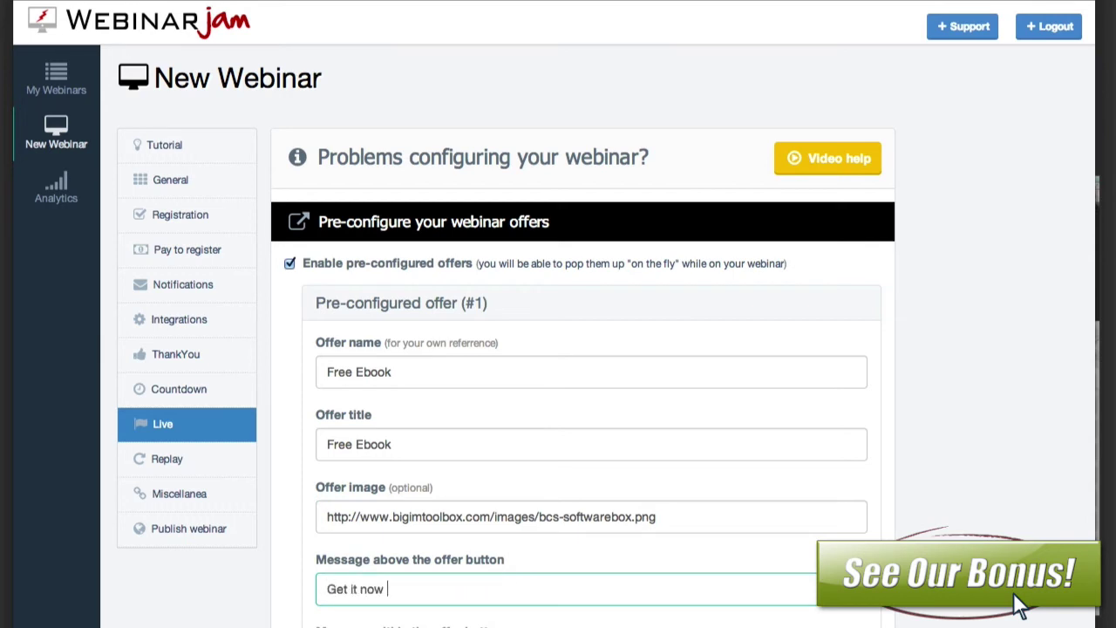
text(for 2$2,000,000)
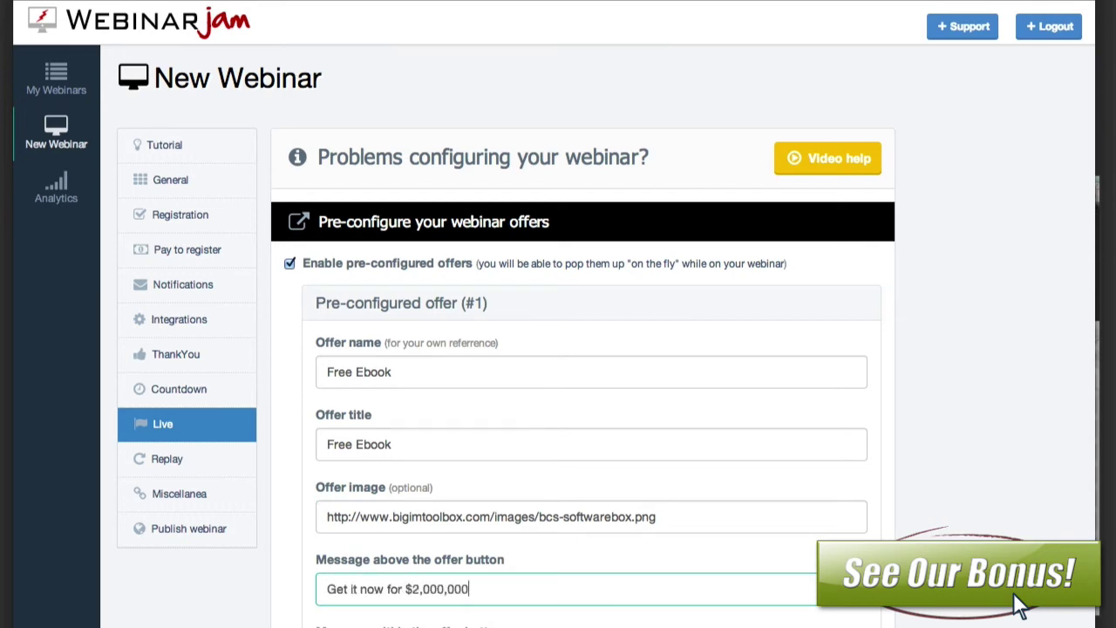
scroll(405, 447, down, 5)
click(400, 195)
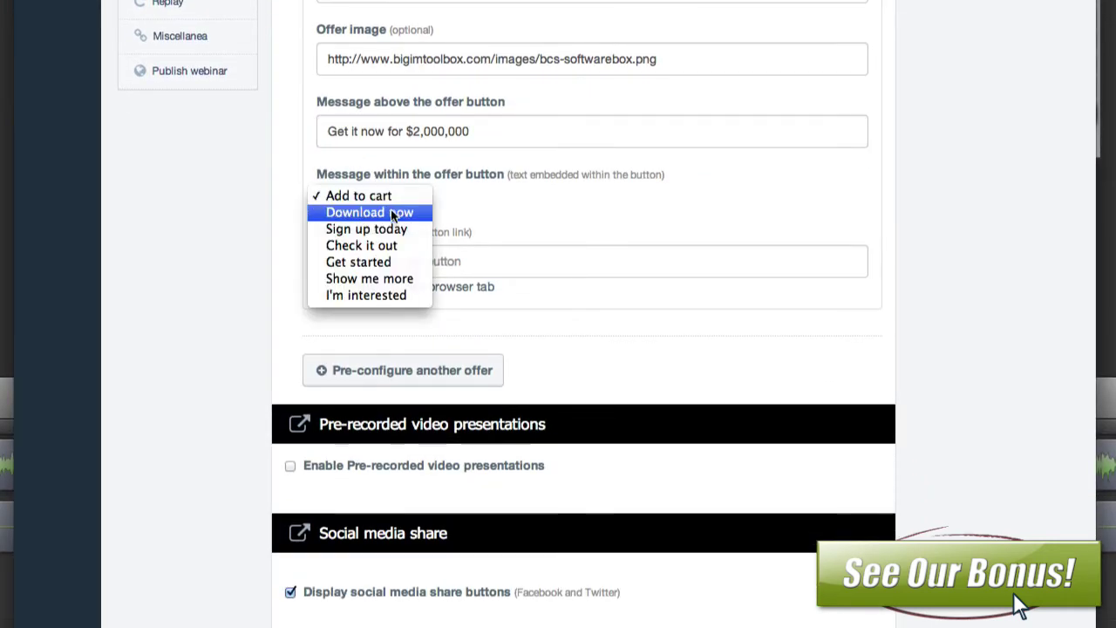
click(381, 279)
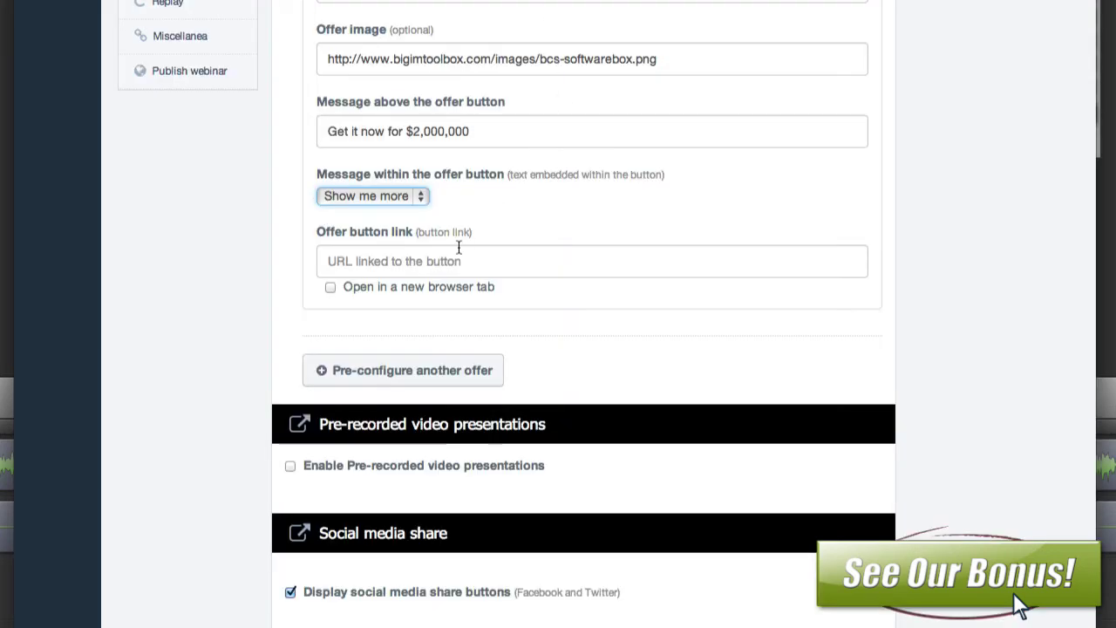
click(456, 263)
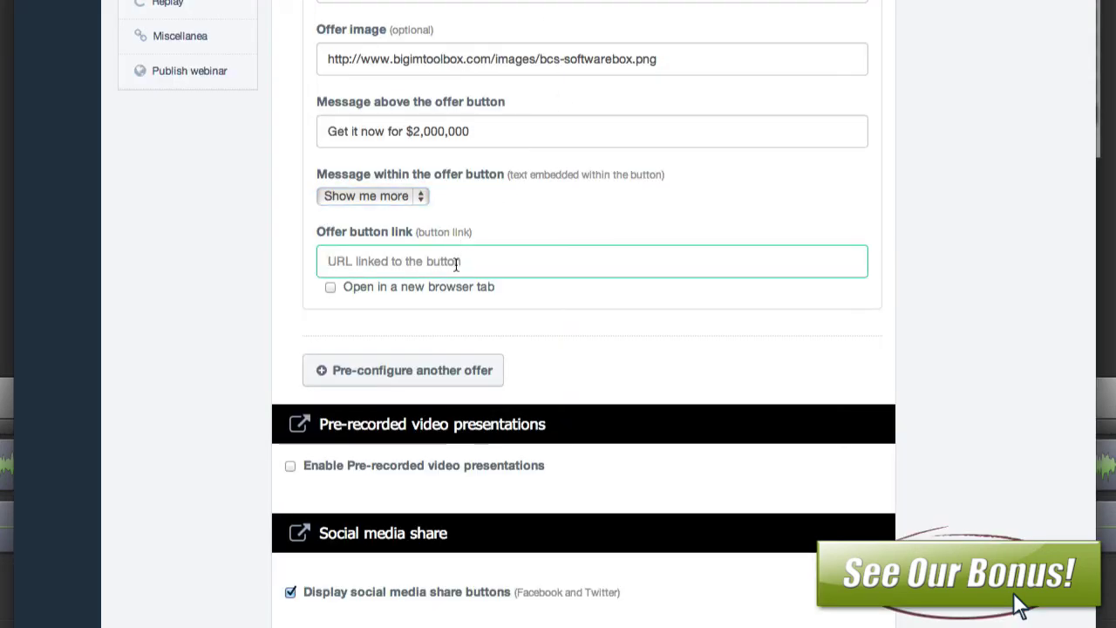
text(http://jvz9.com/c/14253/88562)
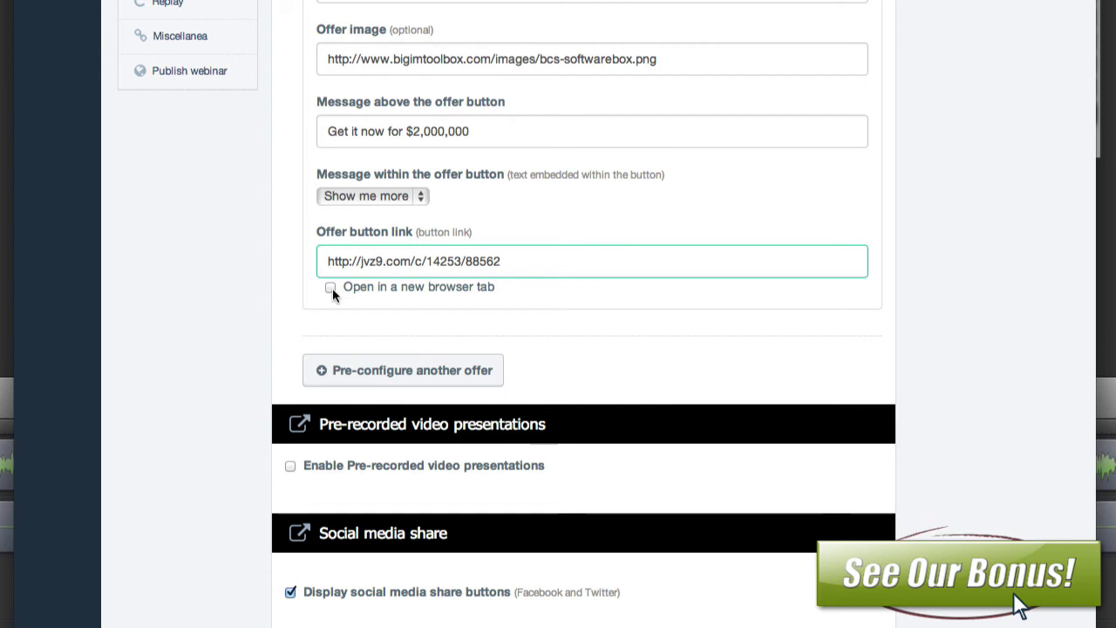
click(329, 285)
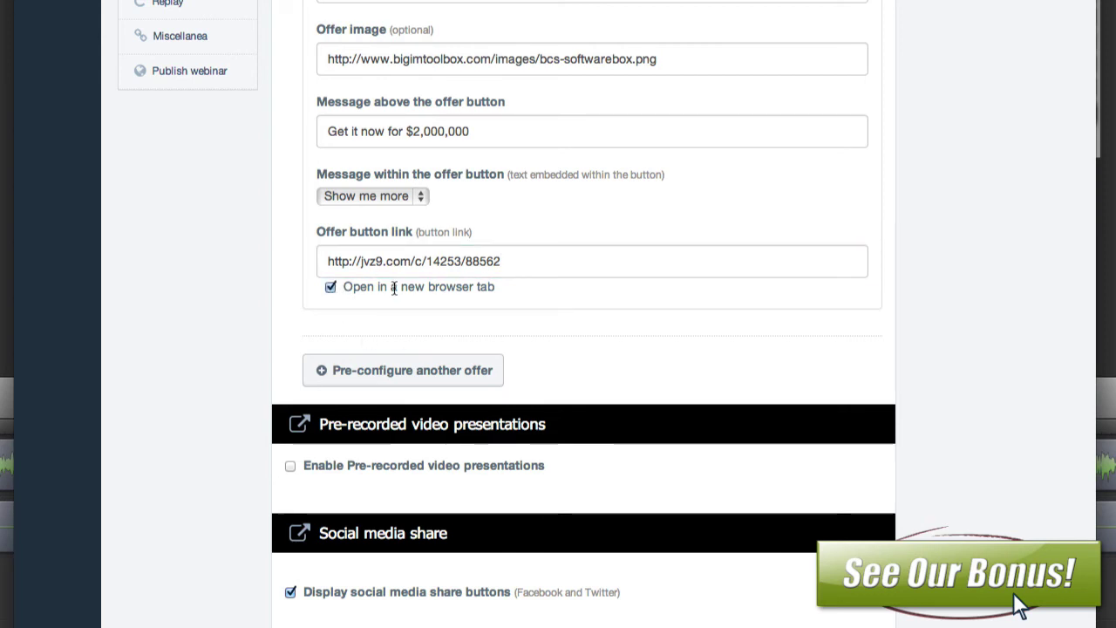
click(403, 370)
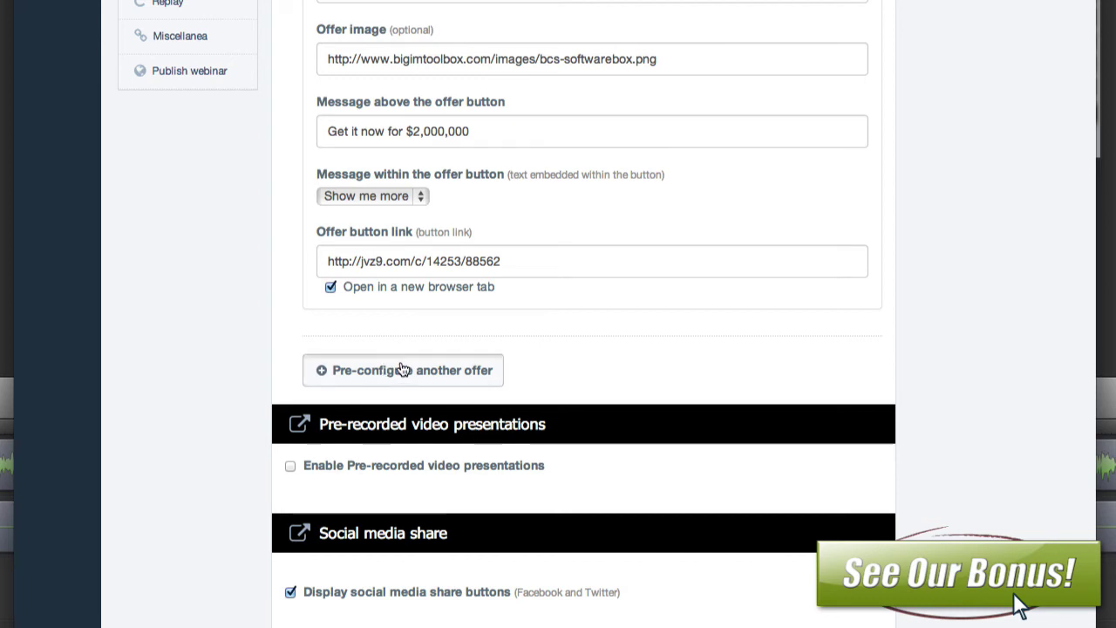
Step: Enable pre-recorded video presentations and place the cursor in video #1's name field
scroll(538, 446, down, 5)
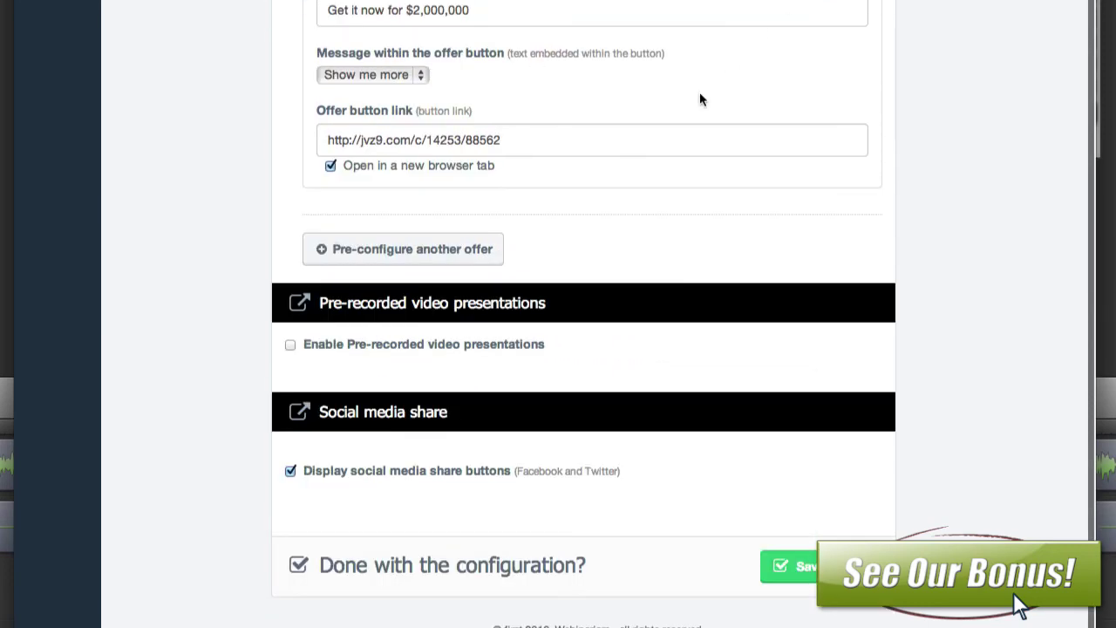
click(292, 344)
scroll(410, 444, down, 5)
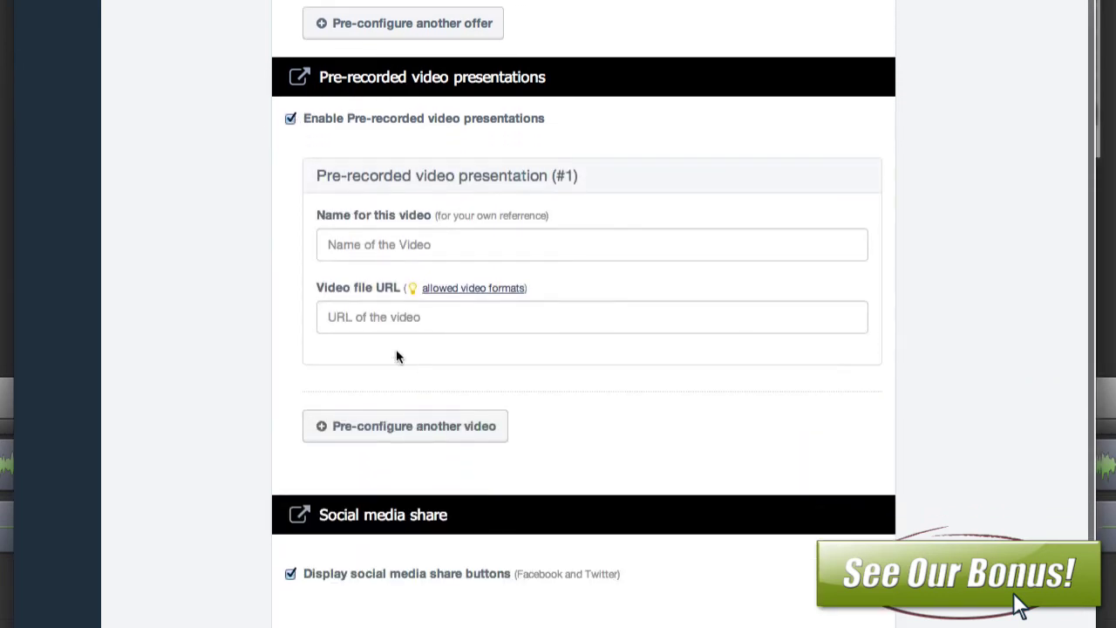
click(442, 243)
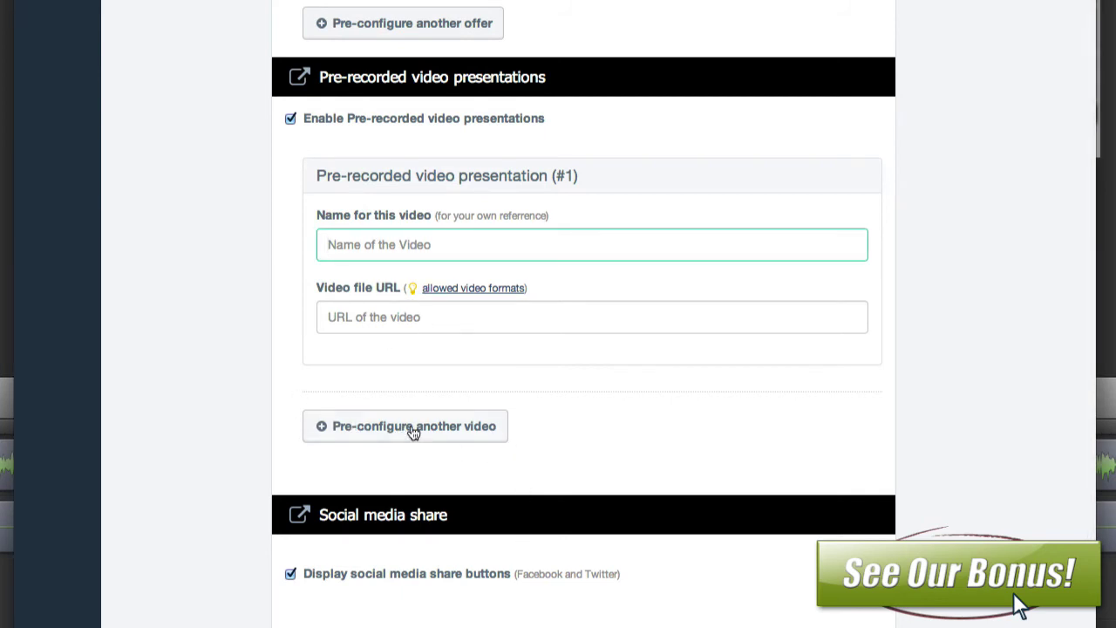
scroll(562, 433, down, 2)
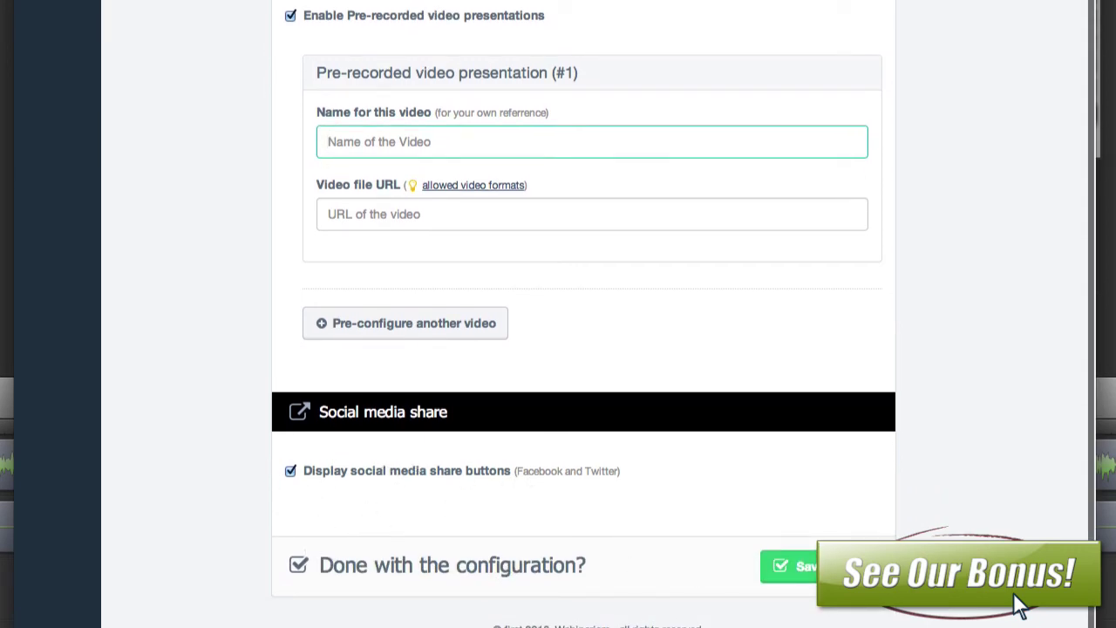
scroll(832, 497, up, 8)
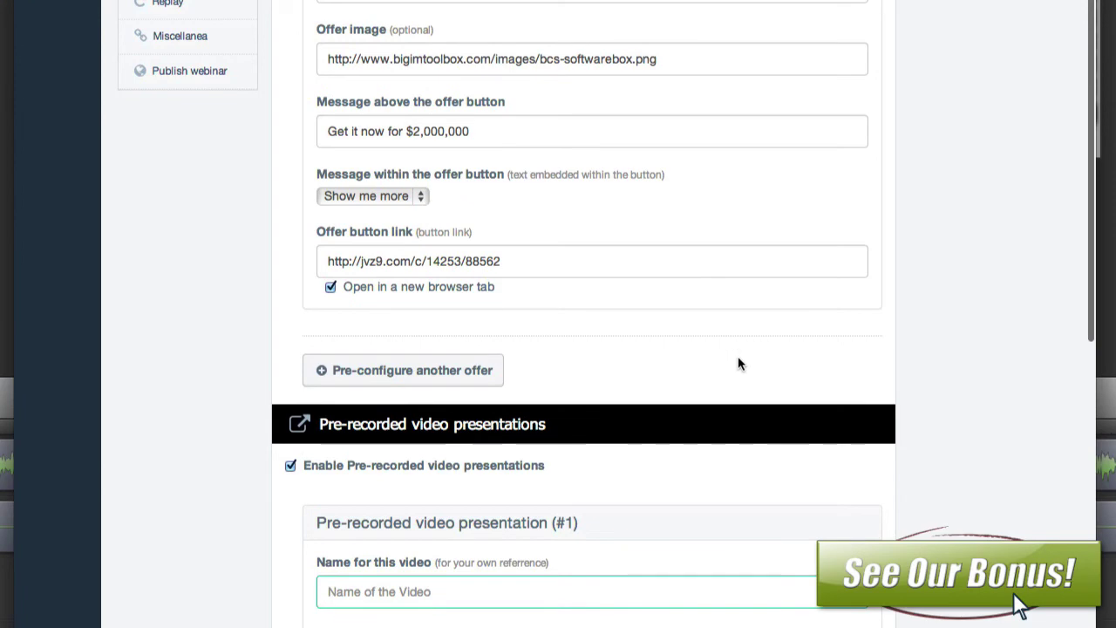